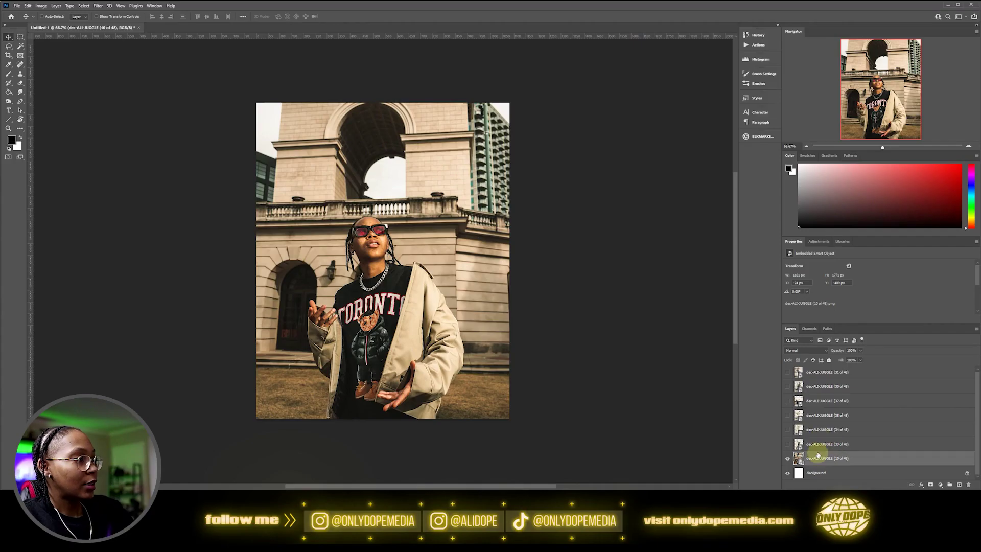
Scale the base portrait layer to 1200 by 1800 px so that it fills the canvas.
key(ctrl+t)
drag(528, 214, 532, 215)
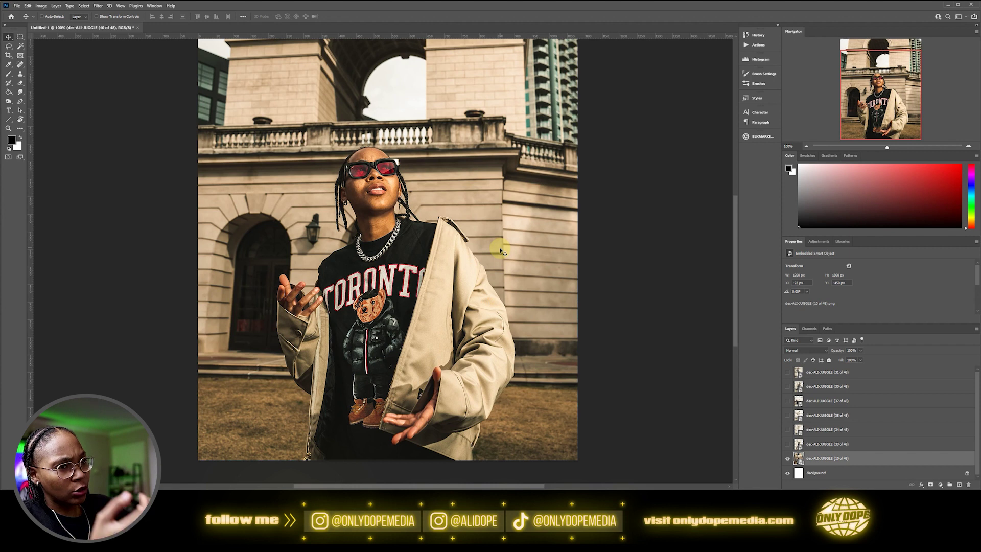
drag(471, 203, 474, 223)
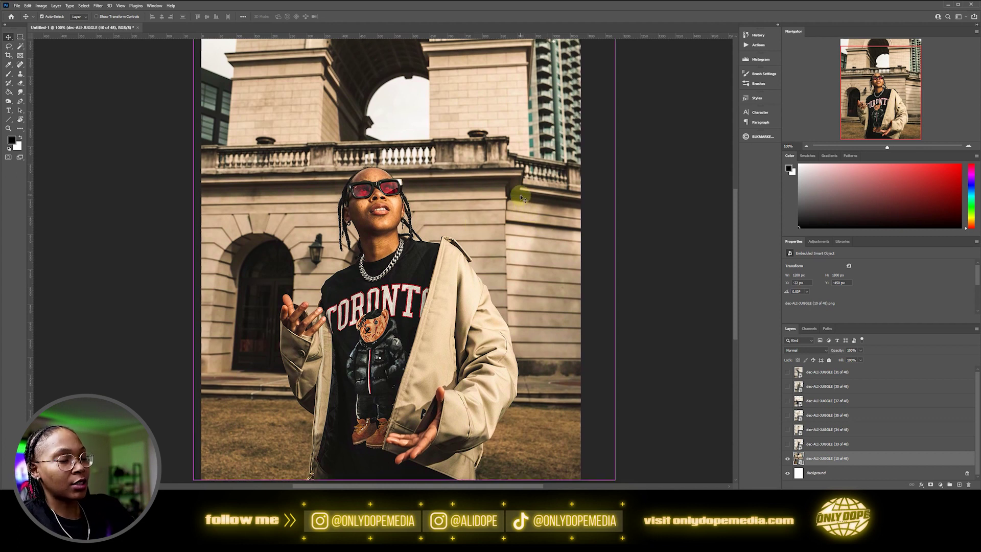
key(ctrl+minus)
key(ctrl+plus)
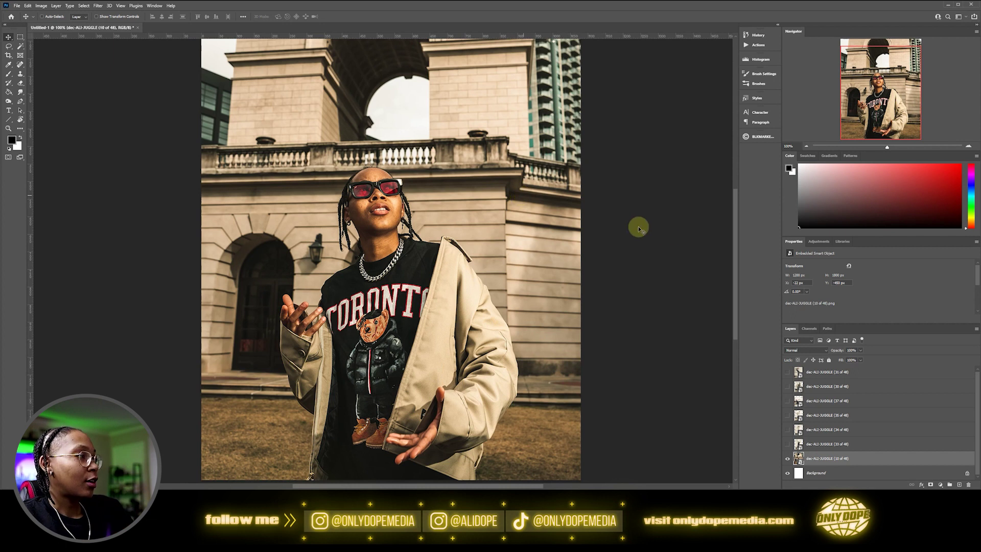
Show the six hidden photo layers one after another, from the lowest upward, to preview each pose.
click(787, 444)
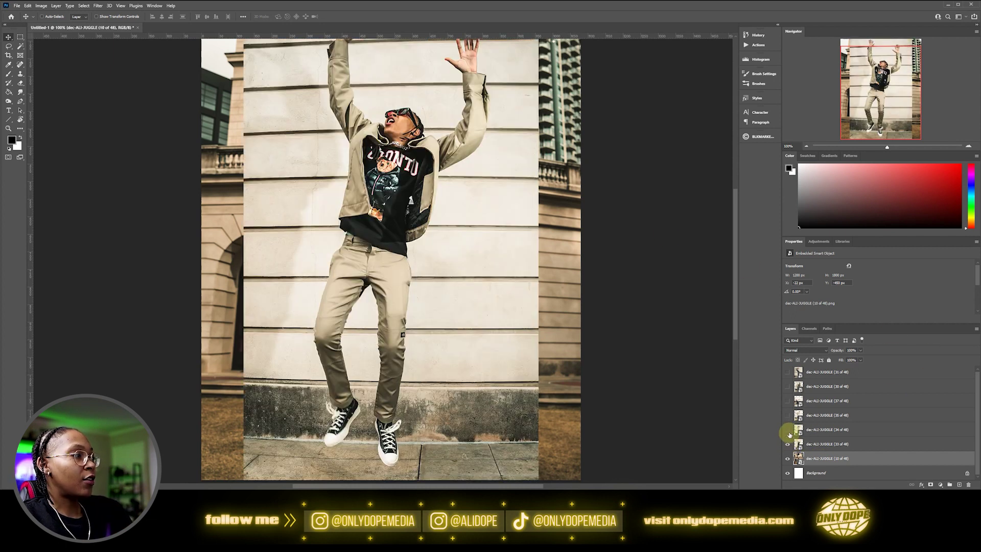
click(787, 429)
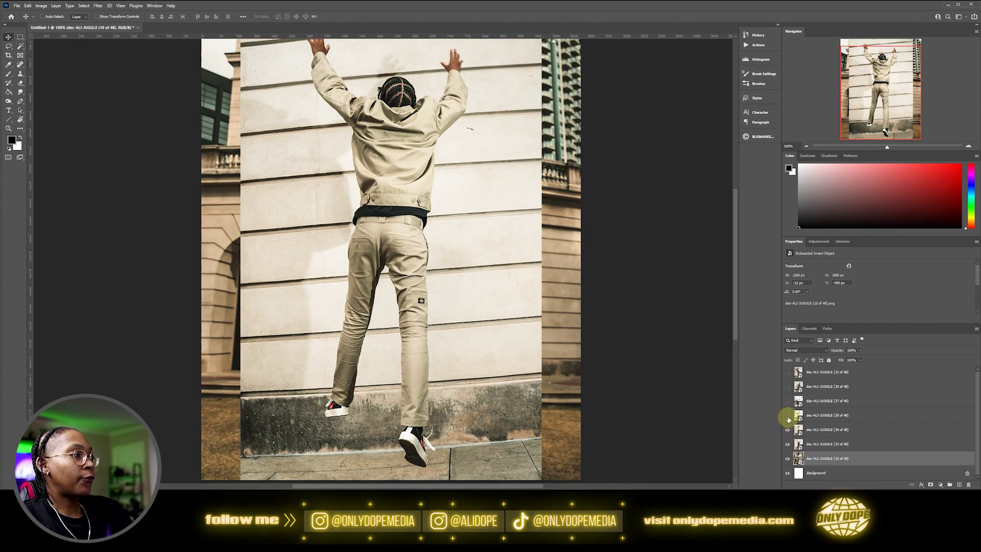
click(787, 415)
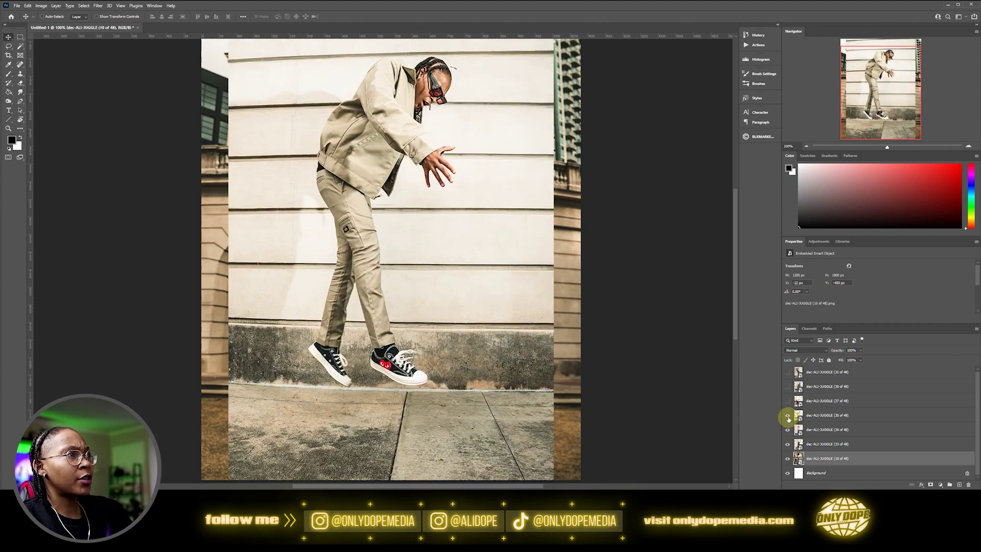
click(787, 401)
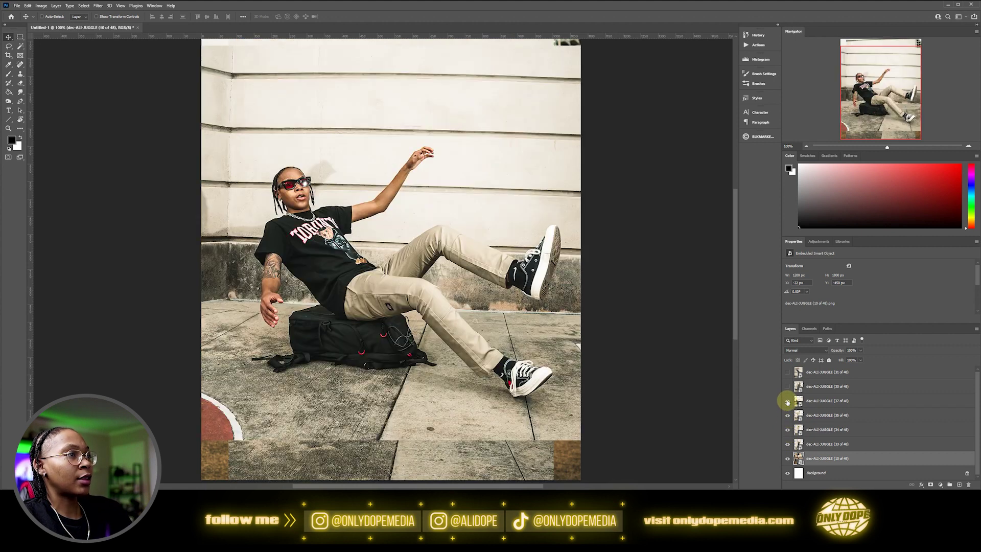
click(787, 386)
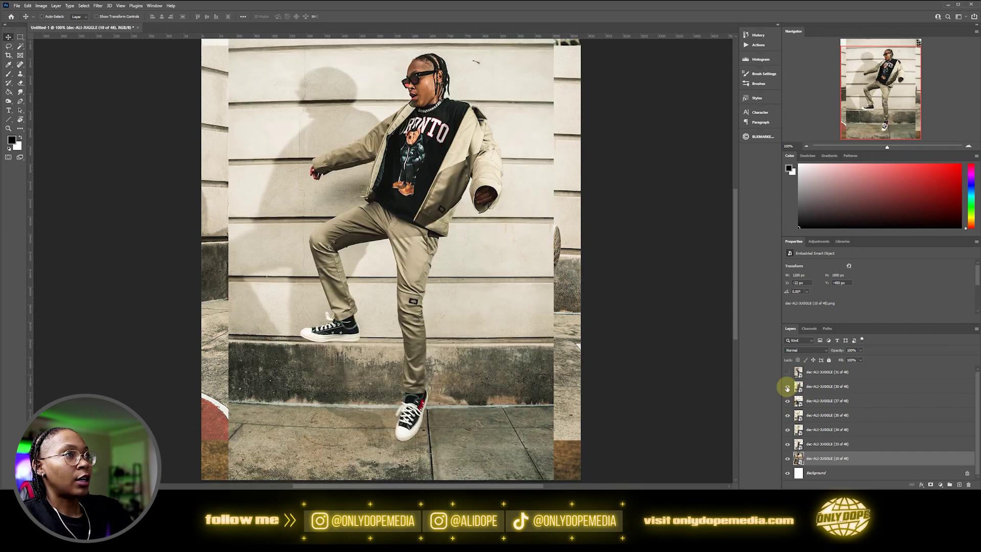
click(787, 373)
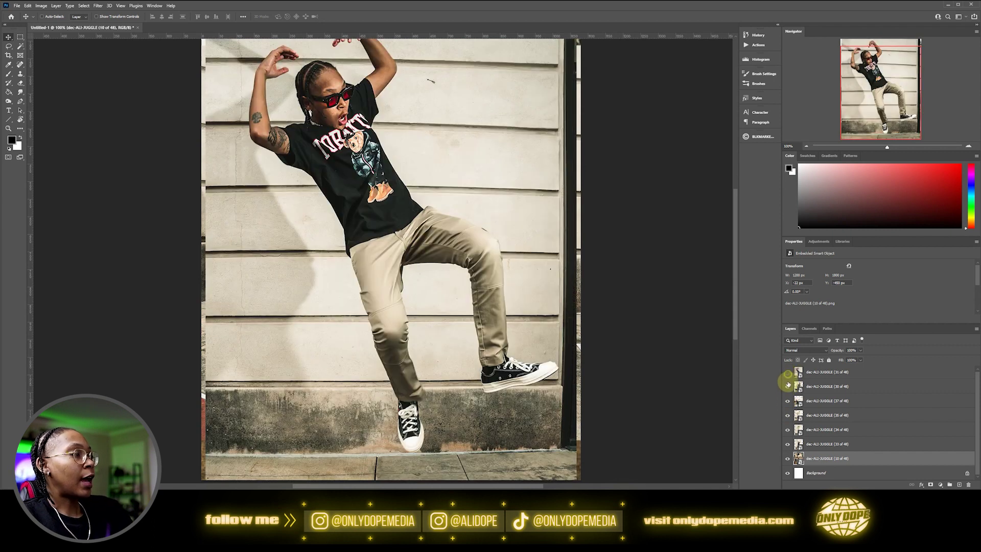
Show the front-facing jumping cutout with raised arms and move it over the shoulder of the main subject.
click(784, 445)
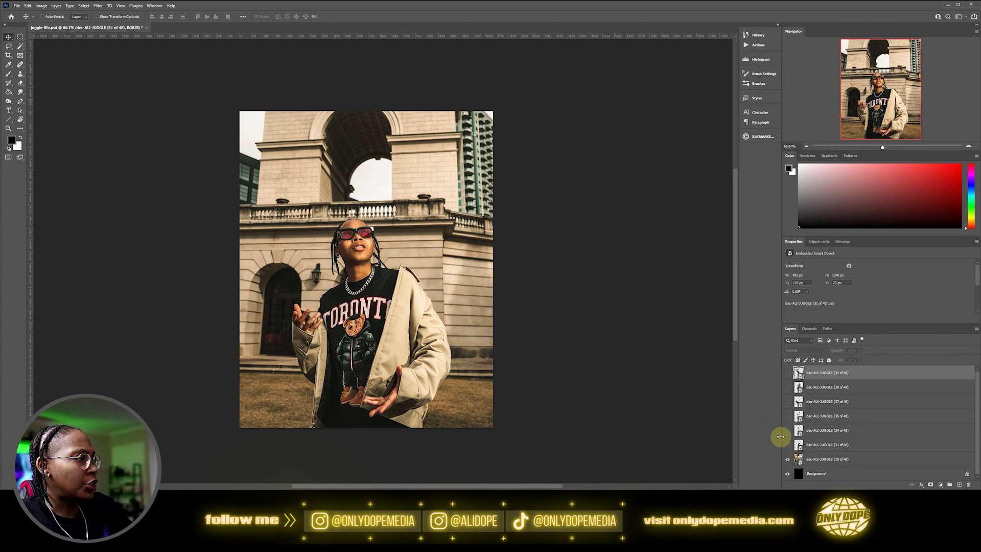
click(783, 443)
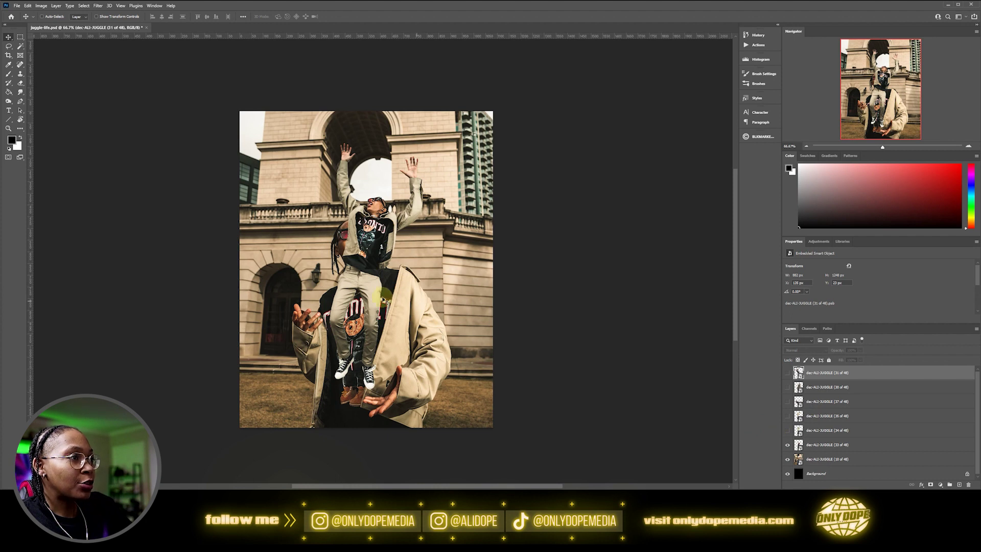
click(812, 445)
drag(370, 304, 415, 284)
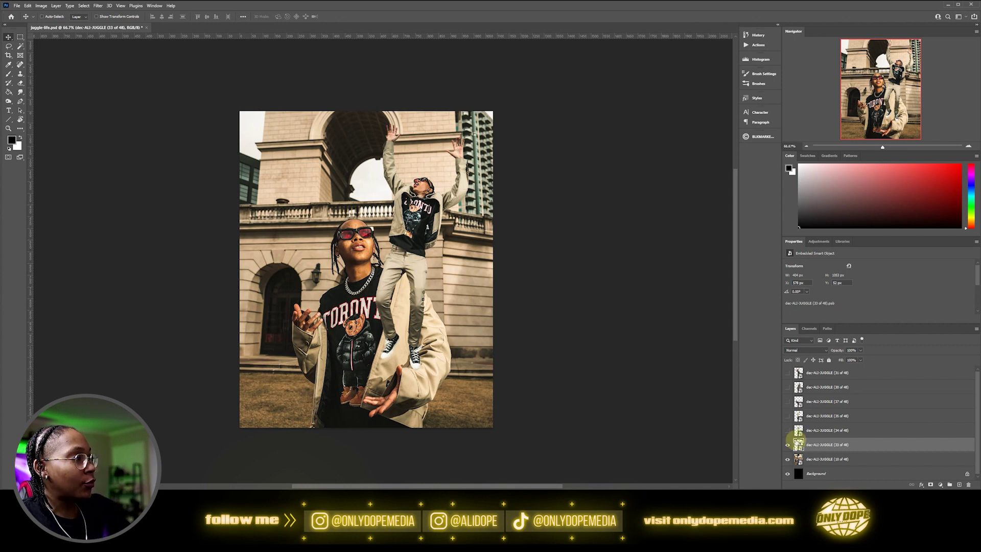
Preview the small-figure cutouts by turning all their layers on, then hide them again one by one.
click(788, 445)
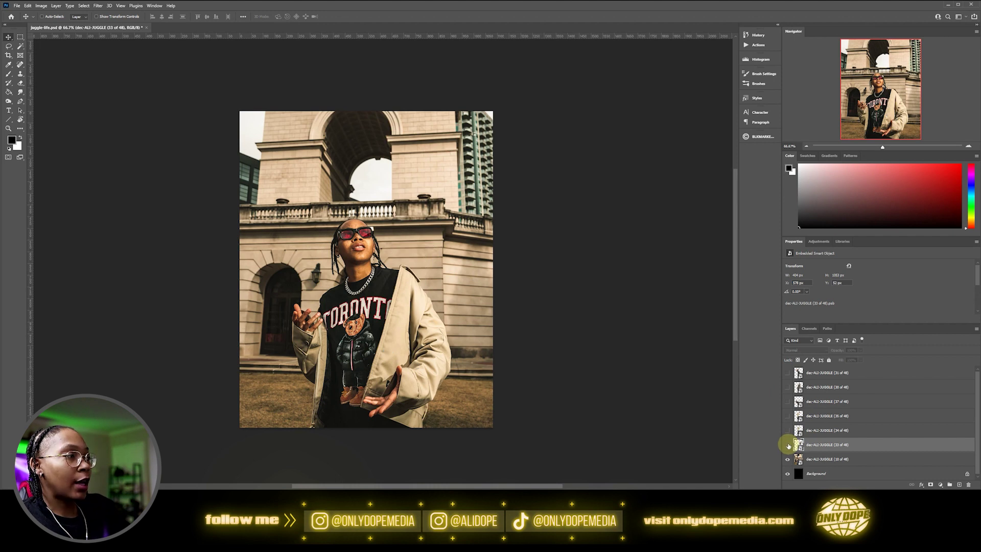
alt+click(787, 373)
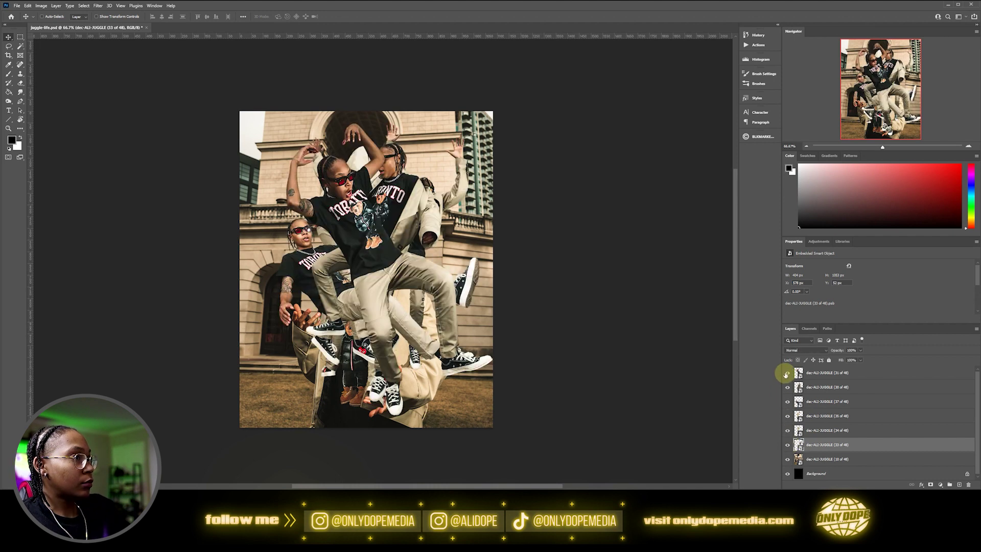
click(787, 373)
click(787, 387)
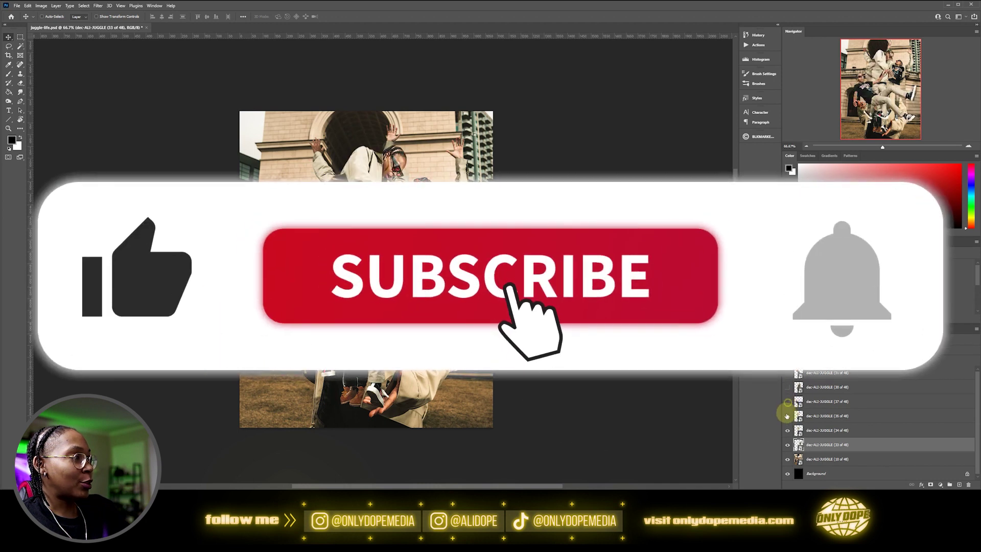
click(787, 401)
click(787, 430)
click(786, 445)
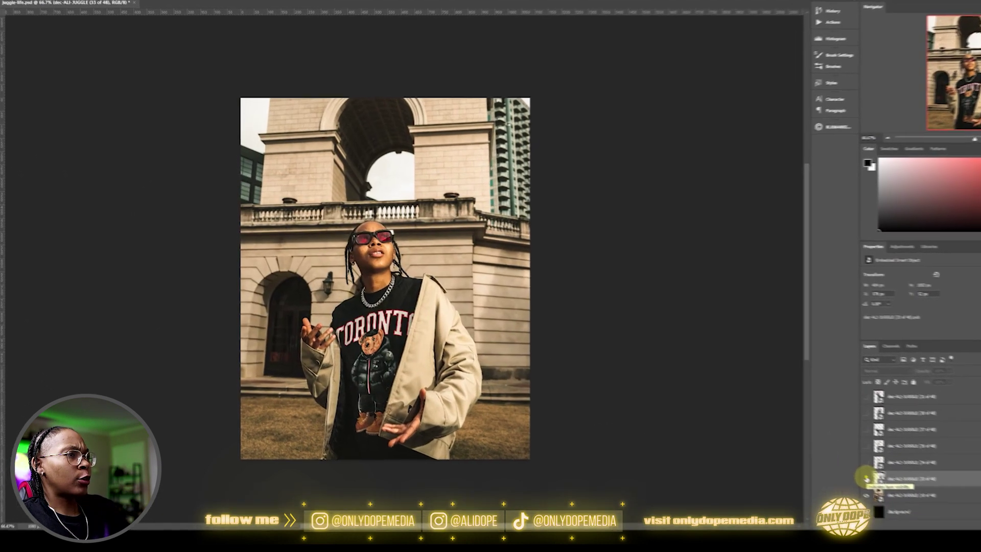
click(786, 445)
click(787, 444)
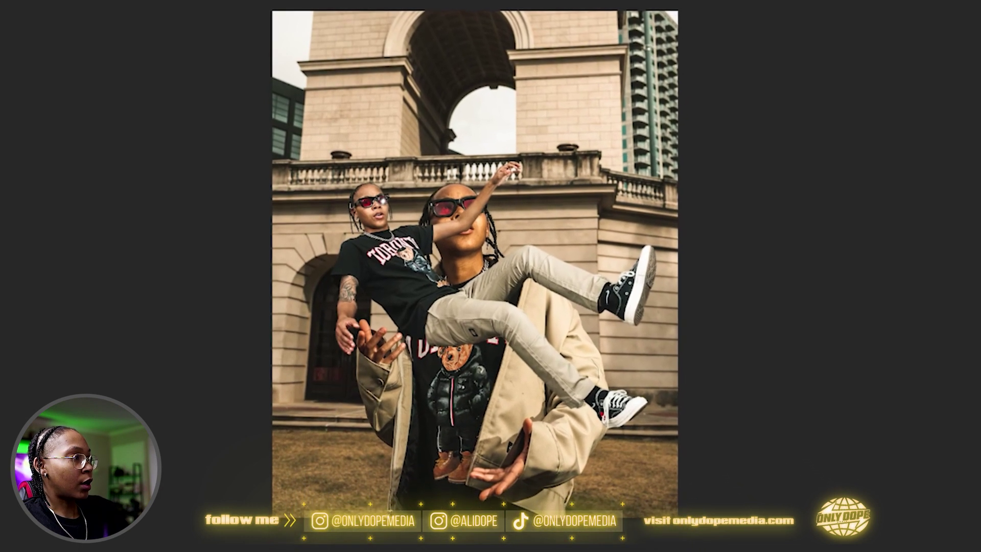
Shrink the sitting cutout to miniature size, rotate it about 16° clockwise and place it just above the raised hand.
key(ctrl+t)
key(ctrl+plus)
key(ctrl+plus)
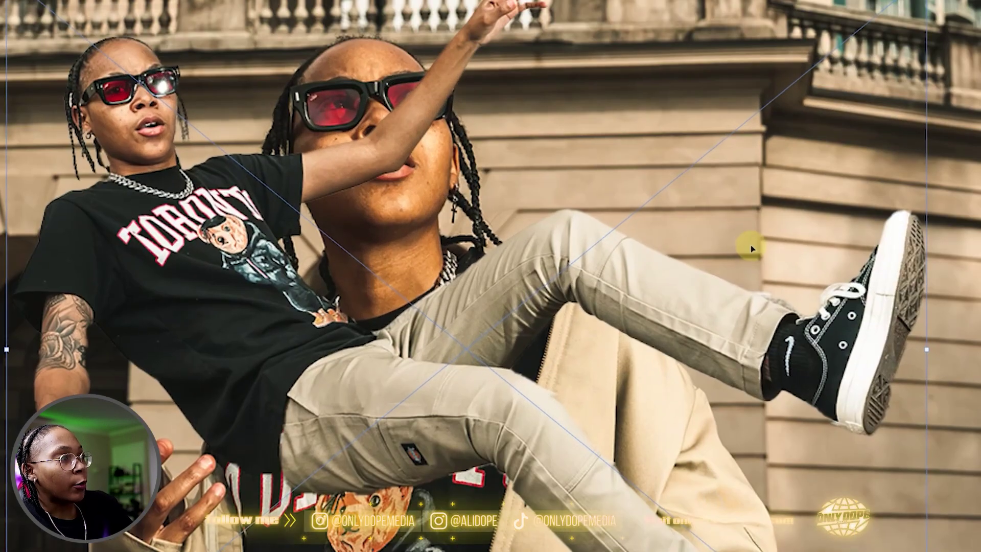
drag(605, 242, 683, 194)
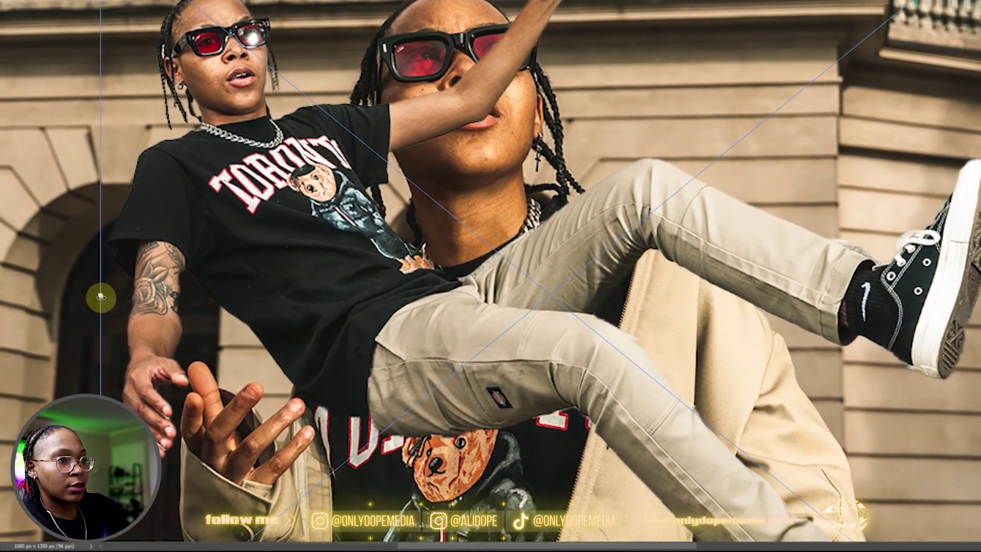
drag(104, 308, 823, 299)
drag(886, 300, 296, 278)
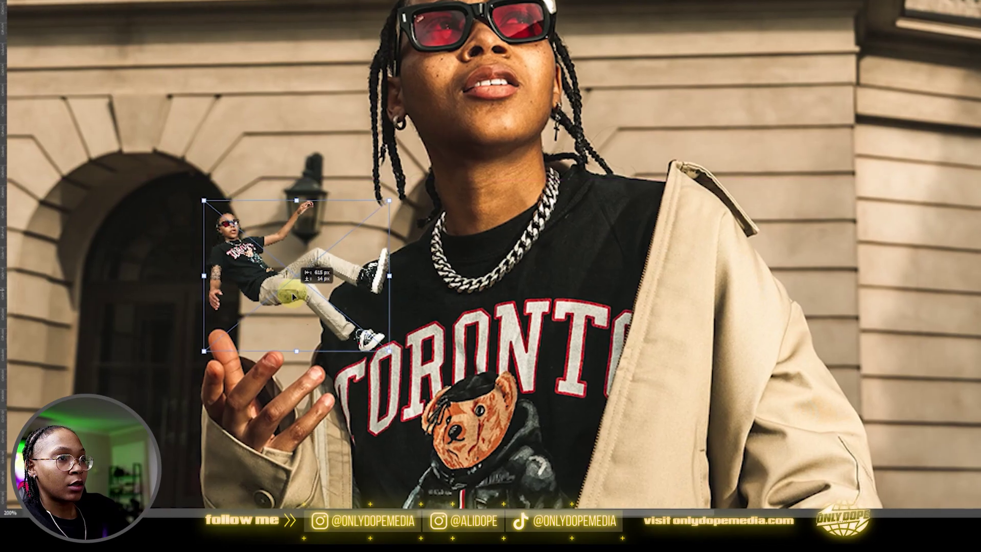
drag(293, 296, 294, 296)
drag(401, 291, 405, 307)
drag(335, 320, 329, 319)
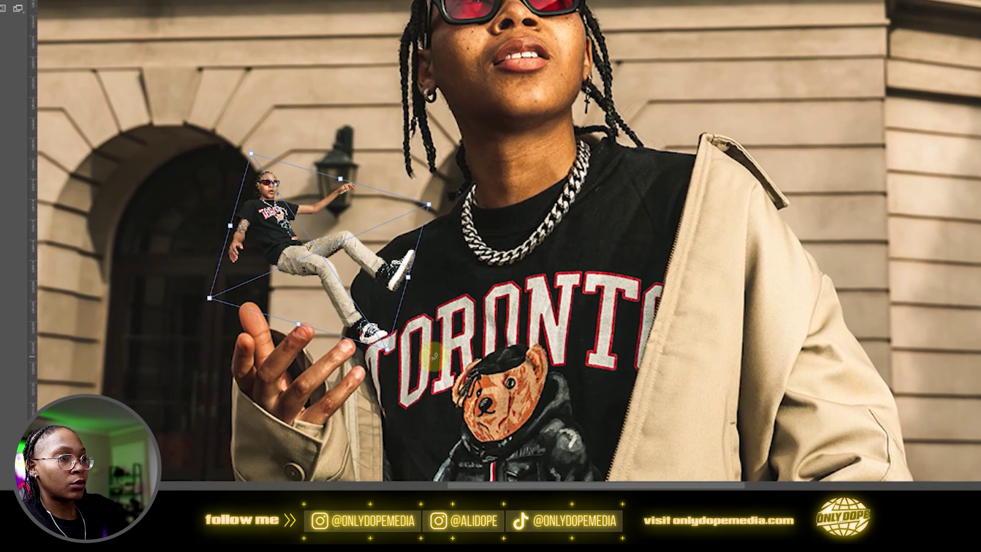
drag(349, 313, 357, 317)
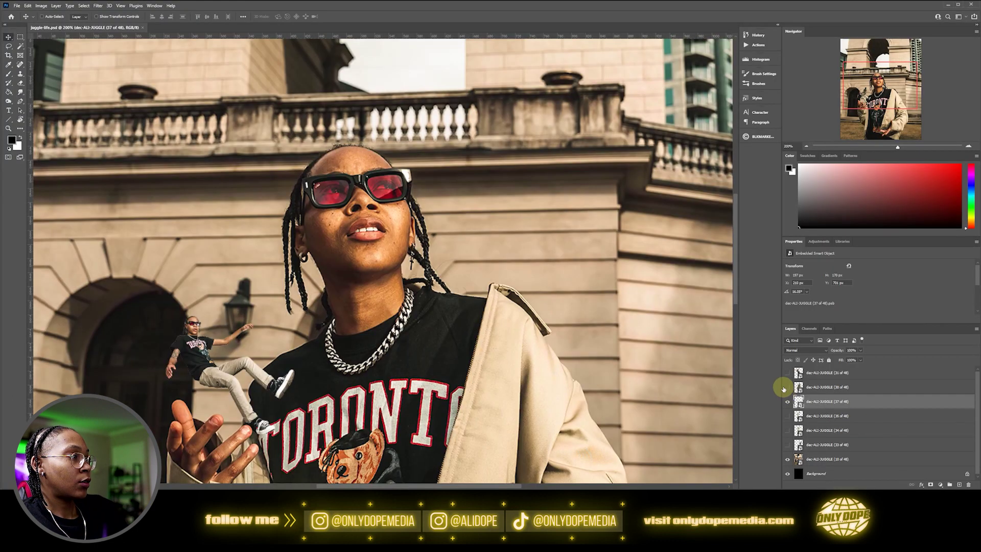
Show the kicking cutout and reorder the stack so the sitting layer lies directly above the base photo, with the kicking layer over it.
click(785, 387)
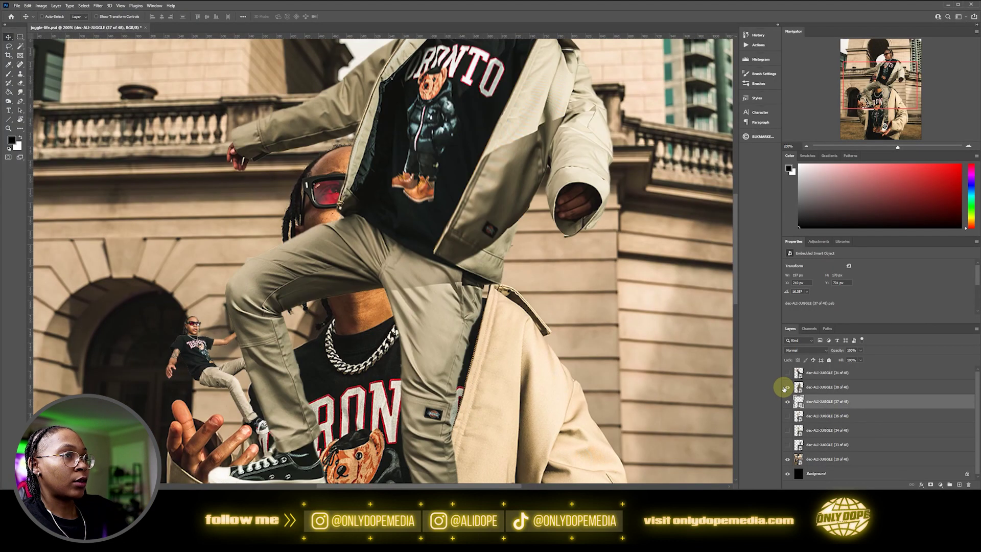
drag(834, 402, 818, 447)
drag(834, 395, 787, 436)
Scale the kicking cutout to about 19%, rotate it about 25° clockwise and place it above the sitting figure beside the subject's head.
key(ctrl+t)
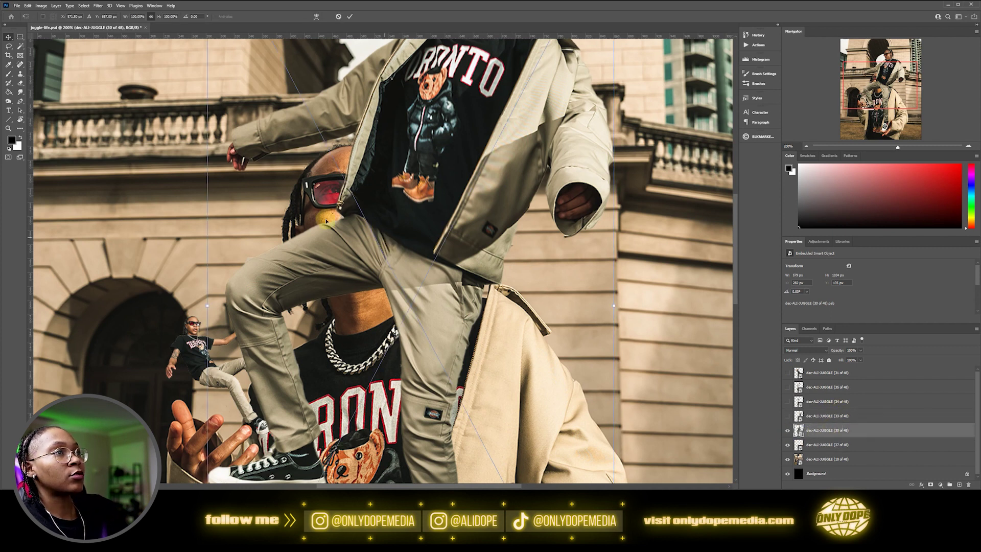
drag(208, 305, 295, 251)
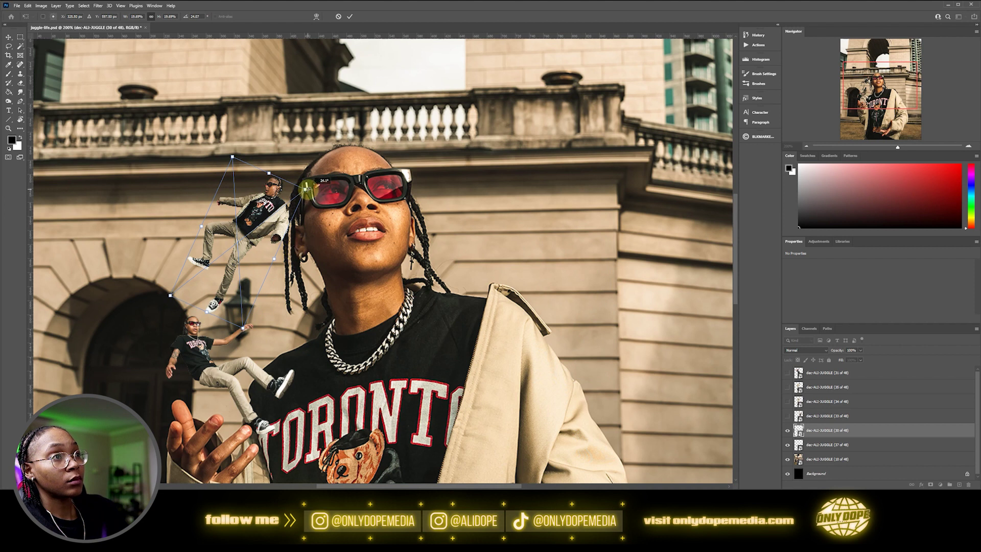
drag(306, 189, 341, 322)
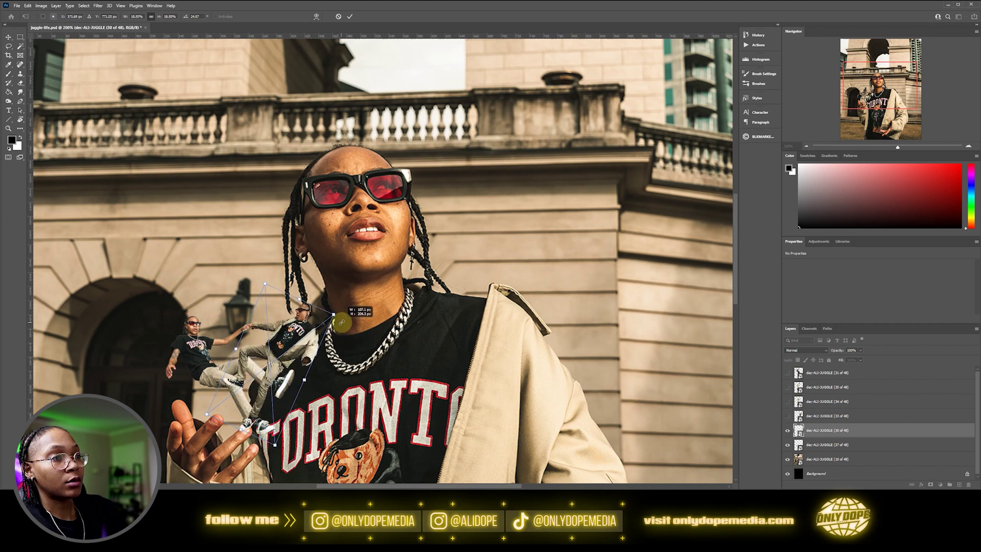
drag(257, 342, 231, 211)
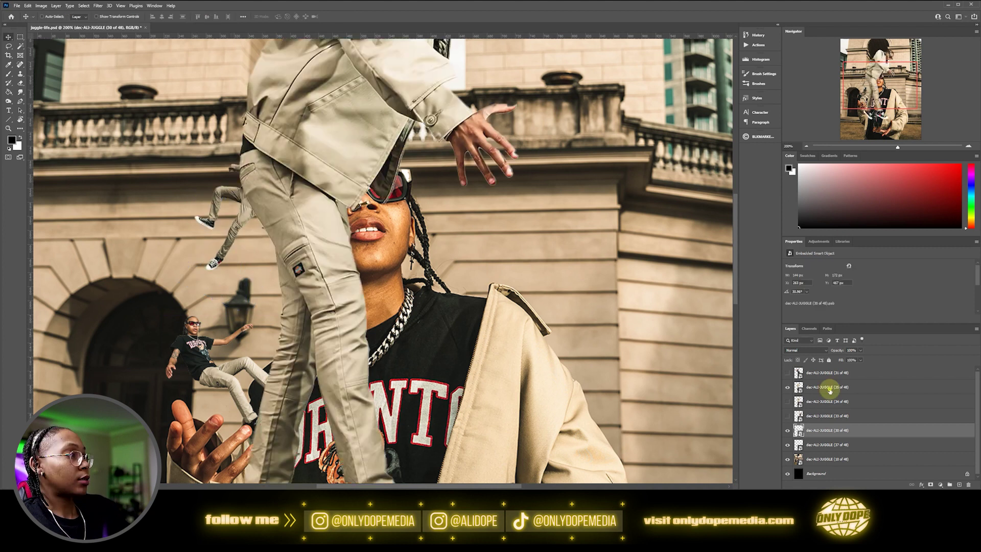
Move the forward-leaning cutout's layer directly above the kicking layer and flip the figure horizontally.
drag(829, 389, 818, 422)
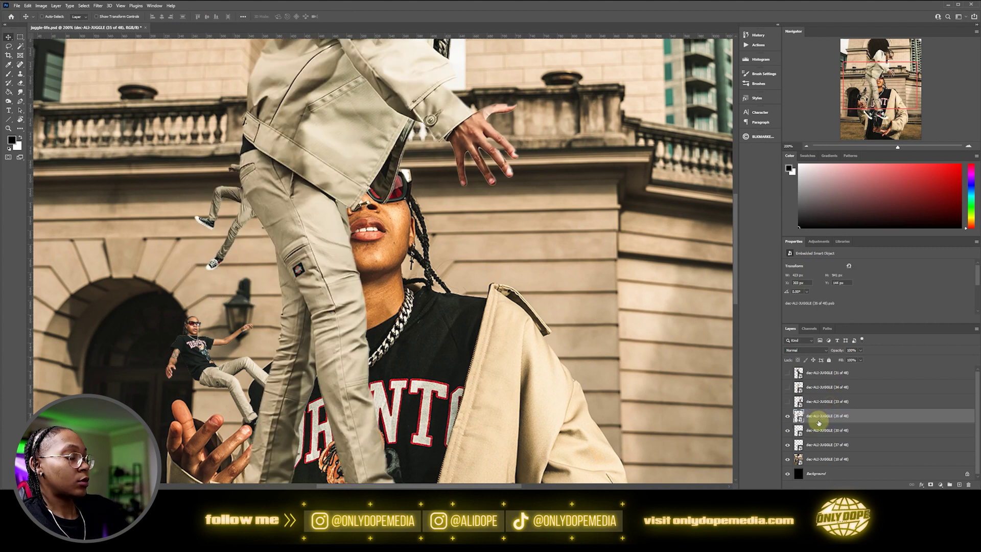
key(ctrl+minus)
key(ctrl+t)
key(Return)
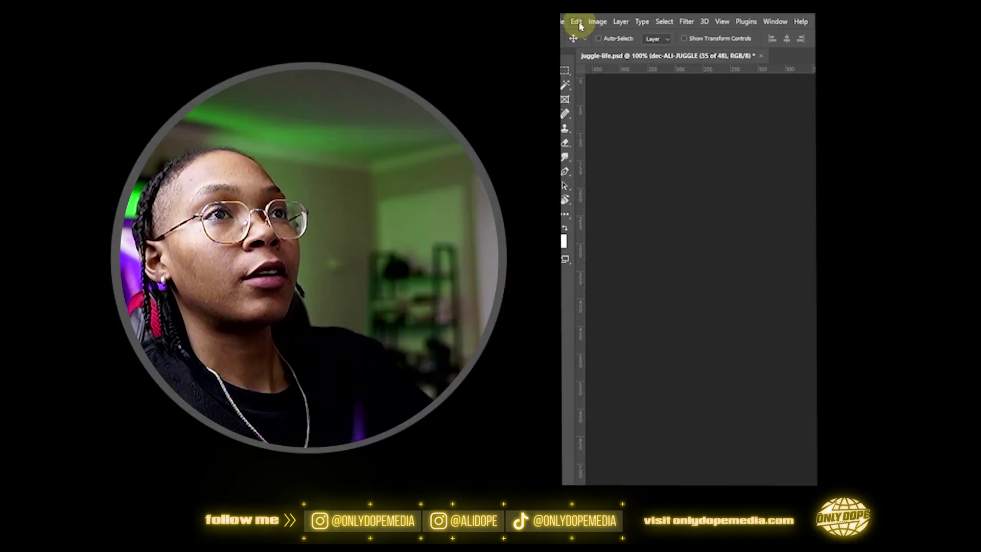
click(28, 6)
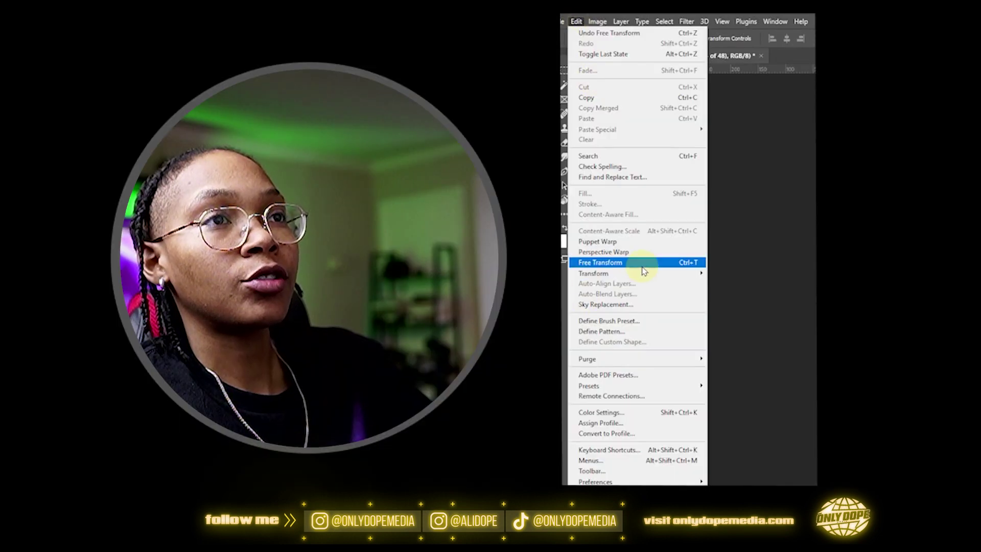
mouse_move(640, 277)
click(734, 476)
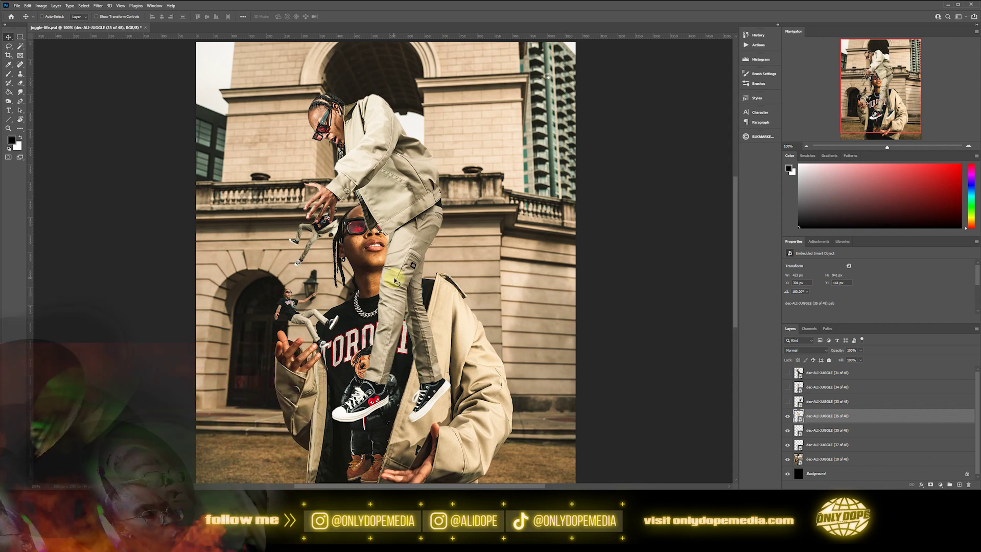
Shrink the forward-leaning cutout, rotate it counterclockwise to nearly horizontal and place it above the main subject's head by the balustrade.
key(ctrl+t)
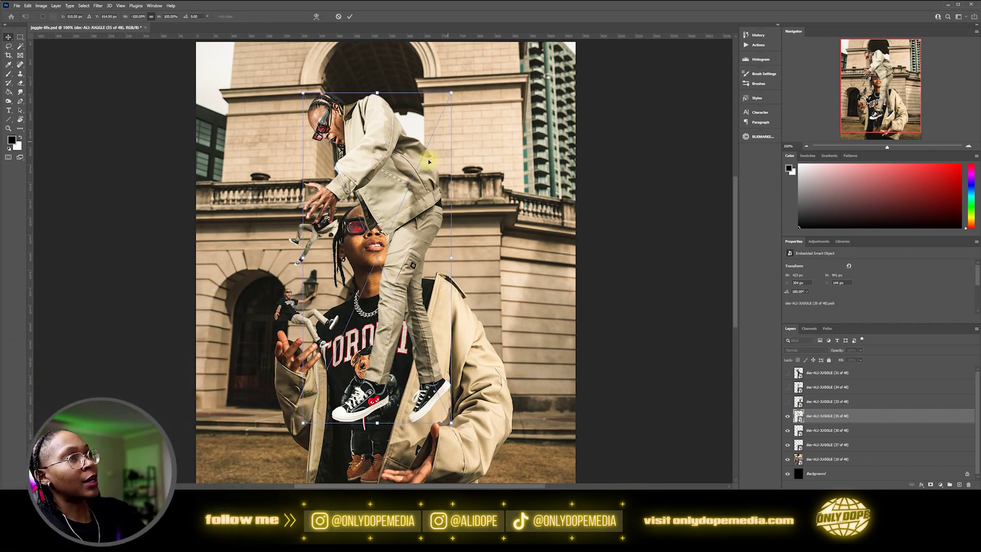
drag(471, 186, 487, 171)
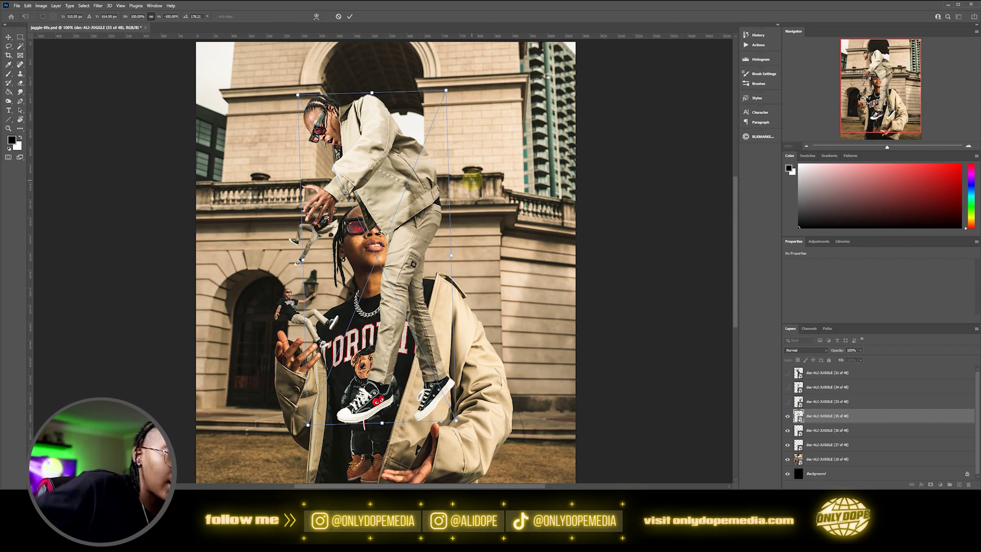
drag(453, 255, 365, 199)
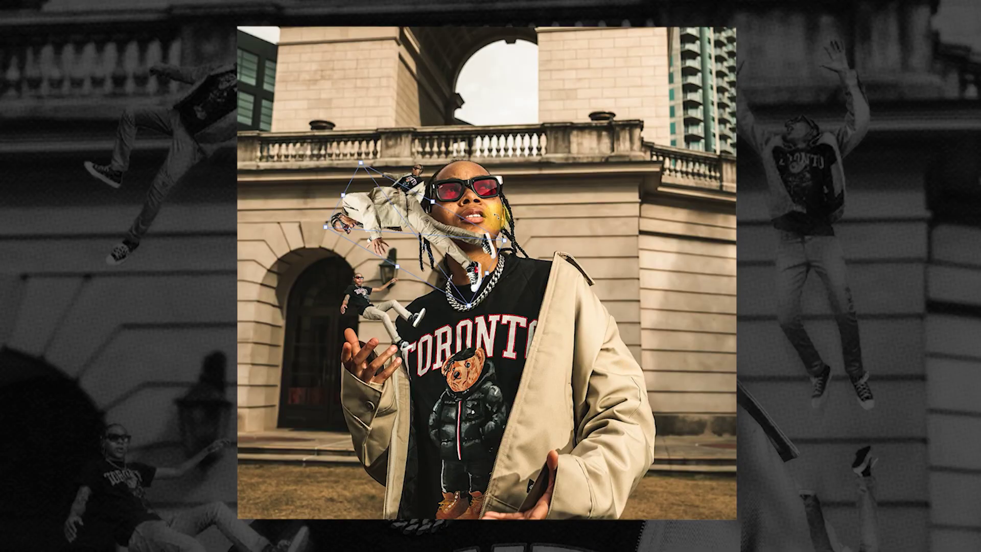
drag(443, 199, 521, 122)
drag(583, 119, 568, 139)
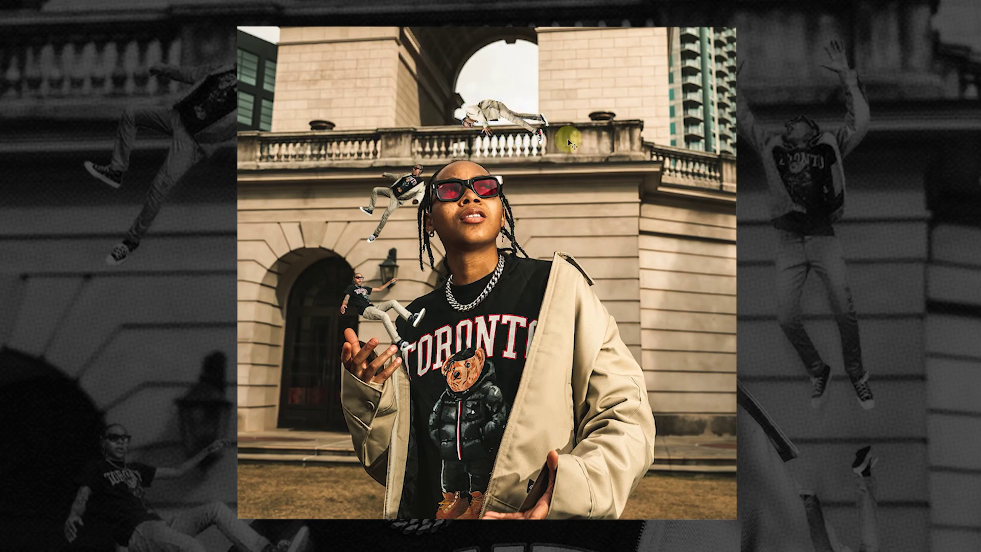
Nudge the horizontal forward-leaning cutout slightly lower over the balustrade above the subject's head.
drag(538, 136, 538, 145)
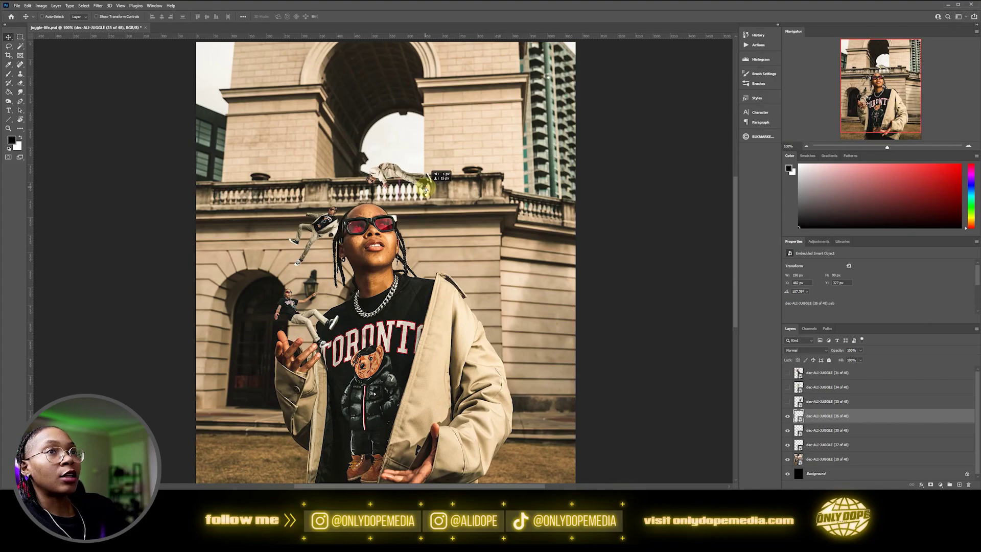
drag(426, 189, 425, 188)
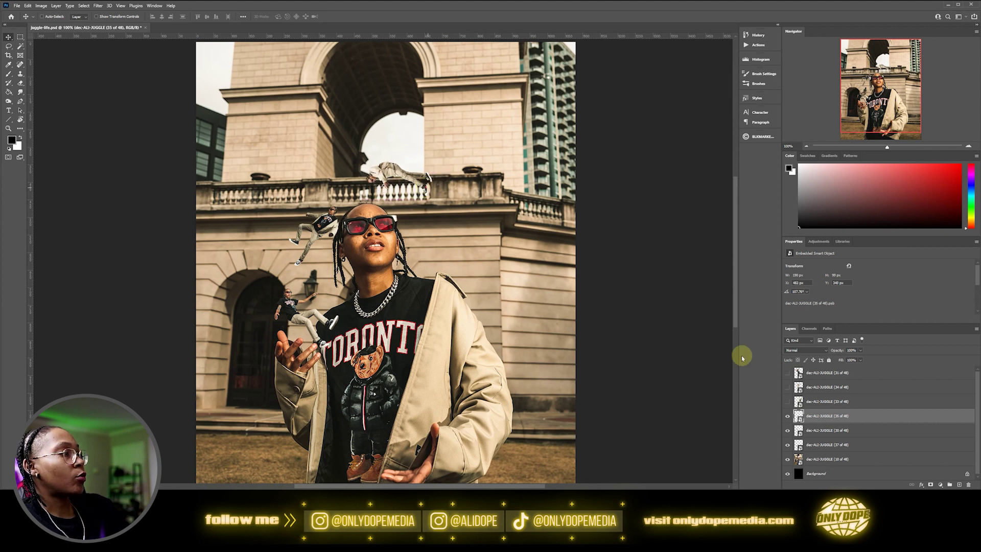
Show the back-facing cutout, shrink it, rotate it nearly upside down and place it against the wall beside the subject's jacket shoulder.
click(785, 401)
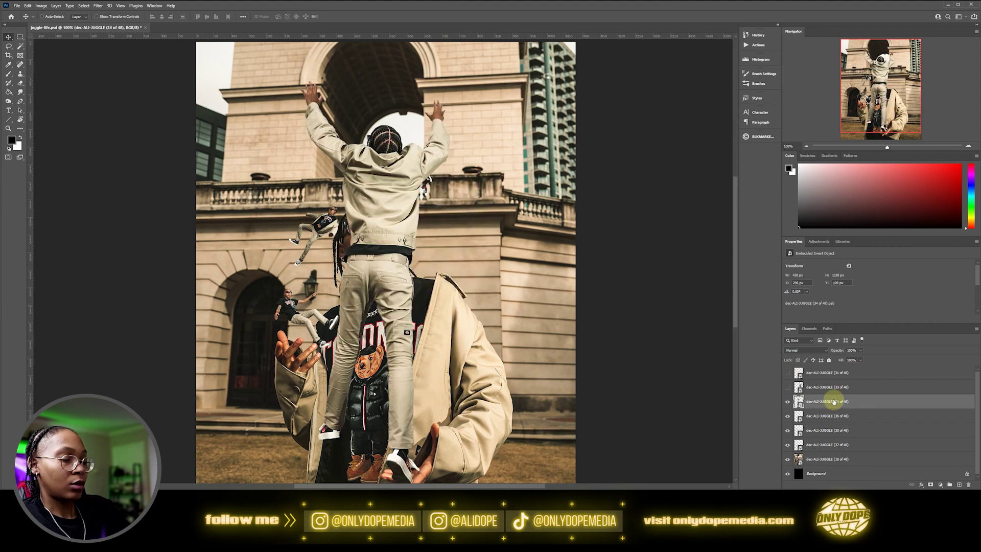
key(ctrl+t)
drag(452, 251, 297, 377)
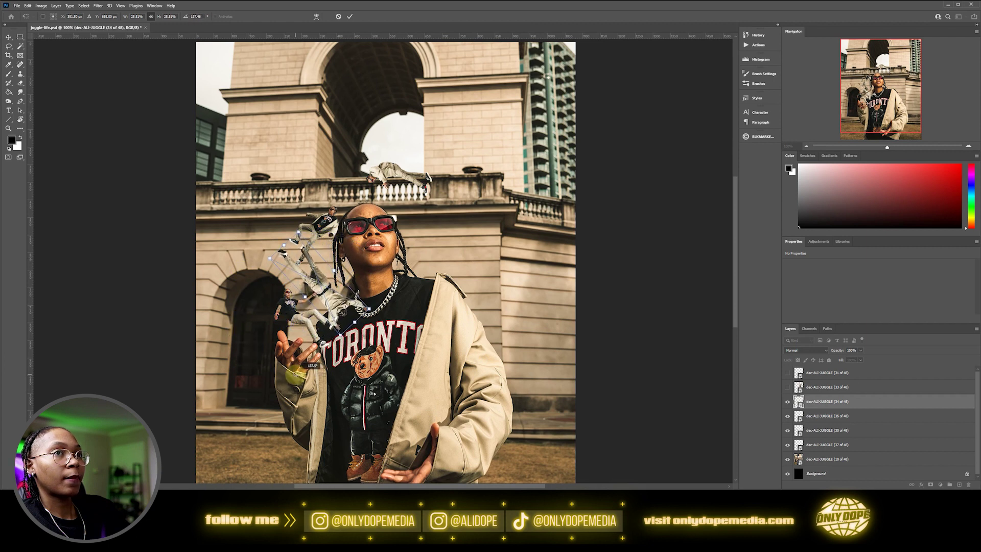
drag(358, 293, 418, 215)
key(Return)
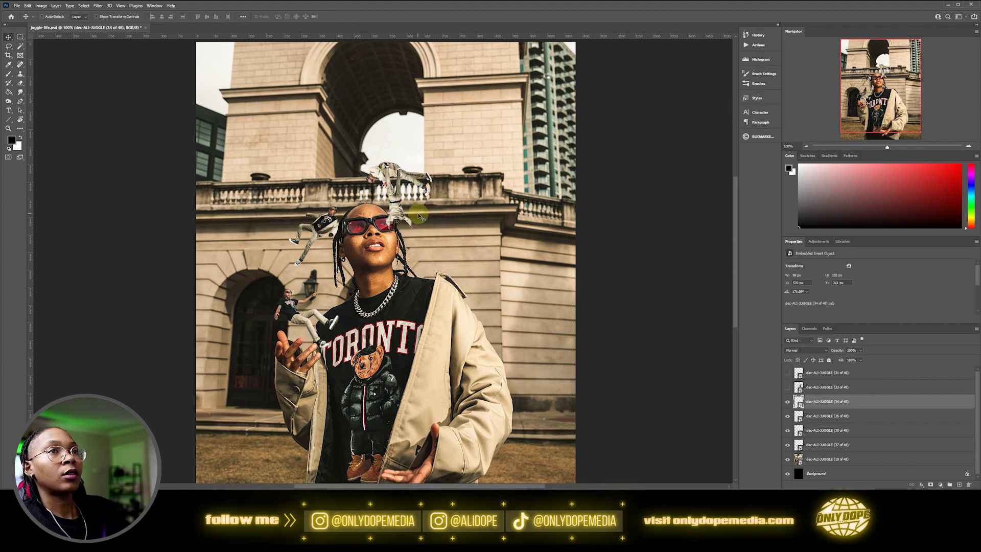
drag(391, 183, 494, 275)
key(ctrl+t)
key(Return)
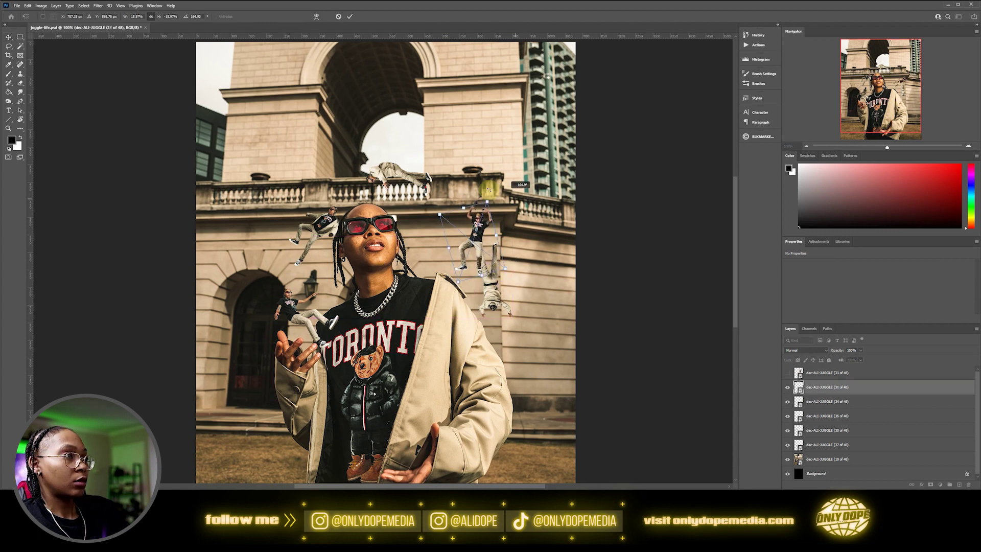
Scale the falling cutout to about 19%, rotate it to a tilted lying pose and place it above the subject's lower hand.
drag(472, 225, 482, 279)
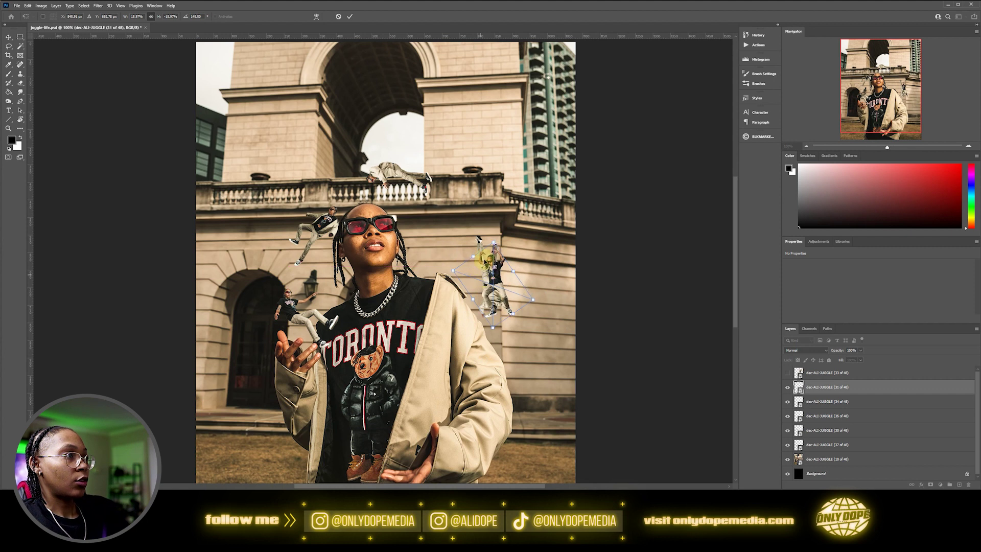
drag(496, 243, 462, 405)
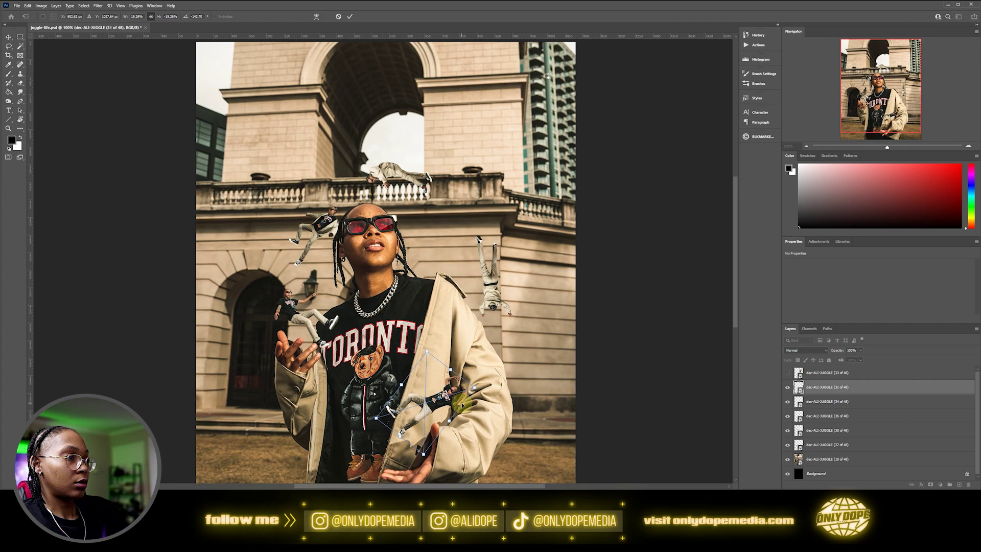
drag(461, 403, 459, 409)
key(Return)
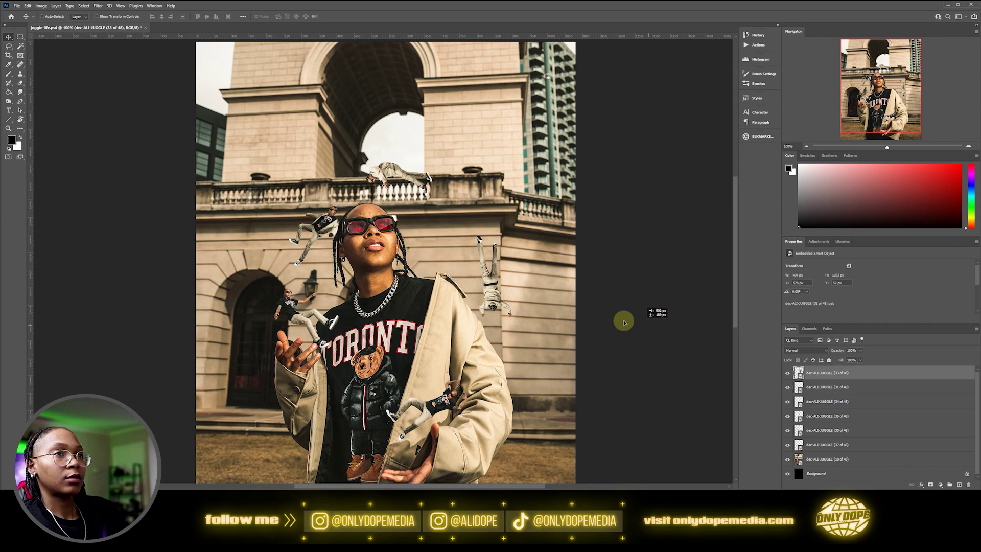
Transform the arms-raised jumping cutout and place it on the wall above the upside-down figure, completing the arc.
drag(623, 321, 477, 317)
key(ctrl+t)
drag(521, 284, 481, 237)
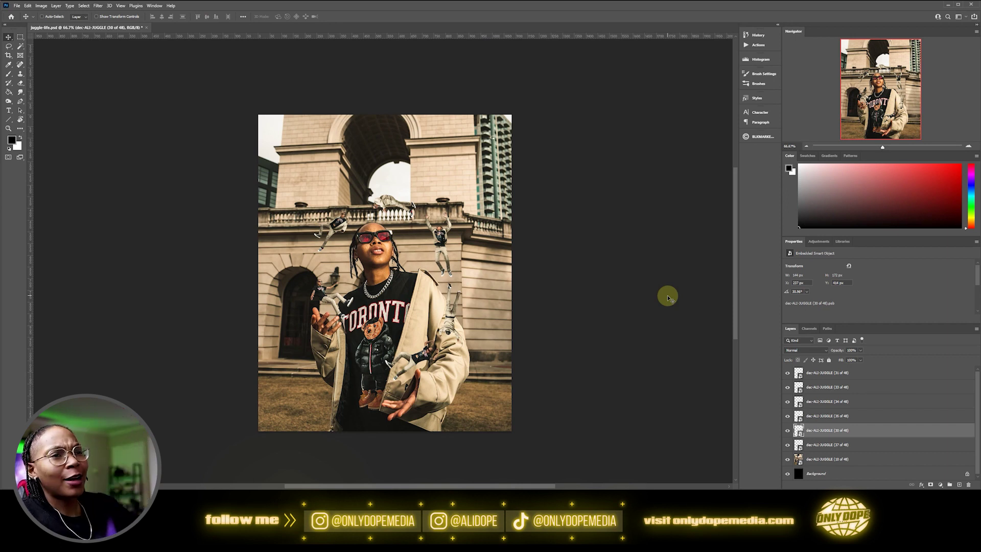
key(ctrl+1)
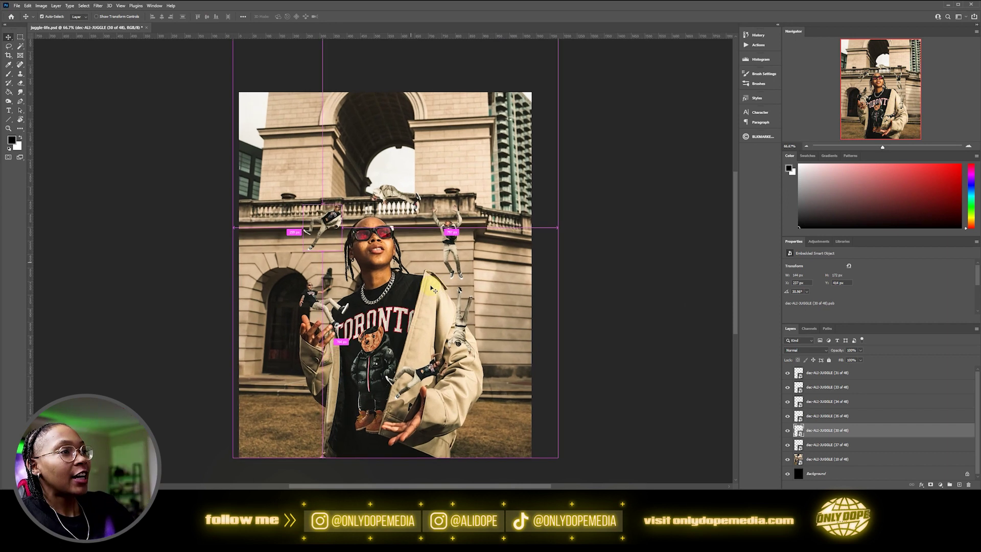
key(ctrl+minus)
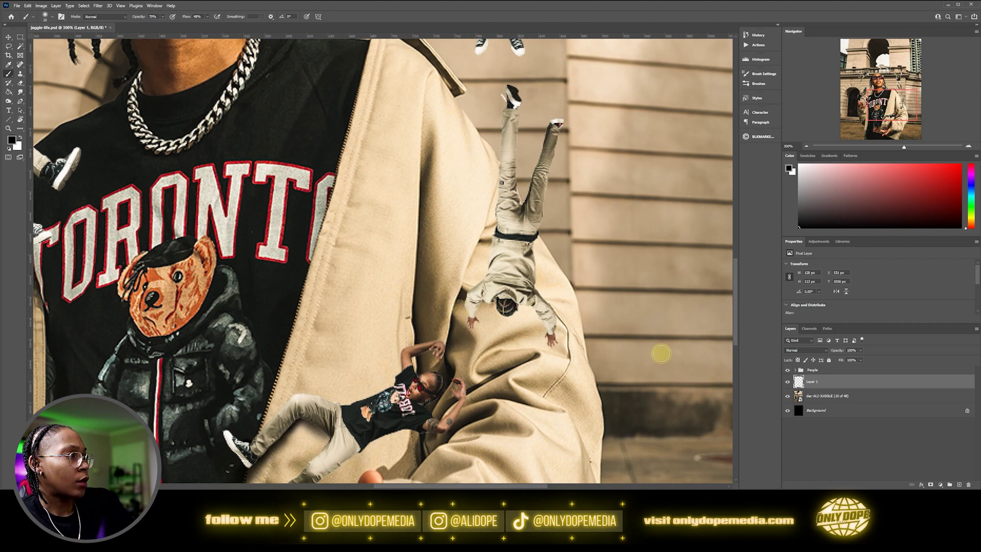
Flip the upside-down cutout beside the jacket sleeve horizontally.
key(v)
click(509, 259)
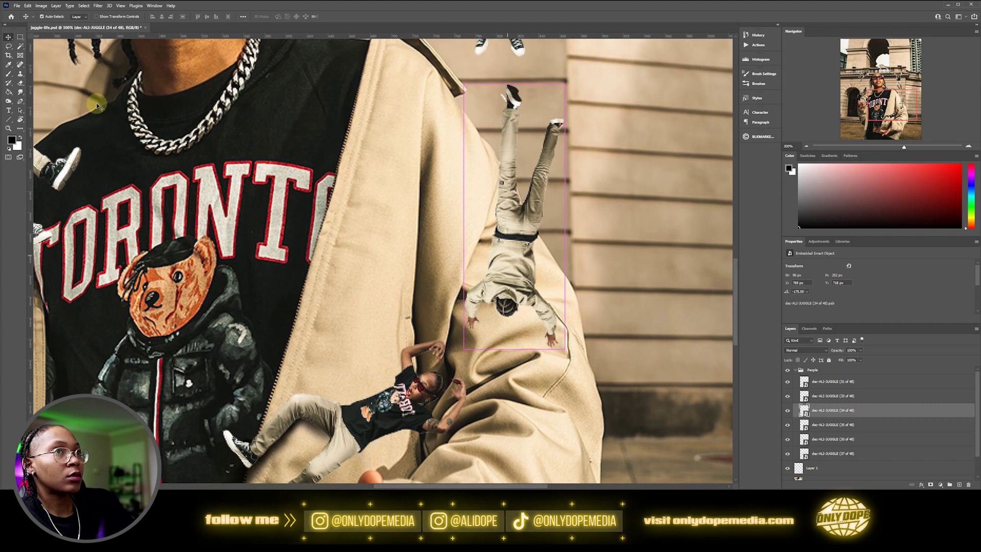
click(28, 5)
mouse_move(51, 167)
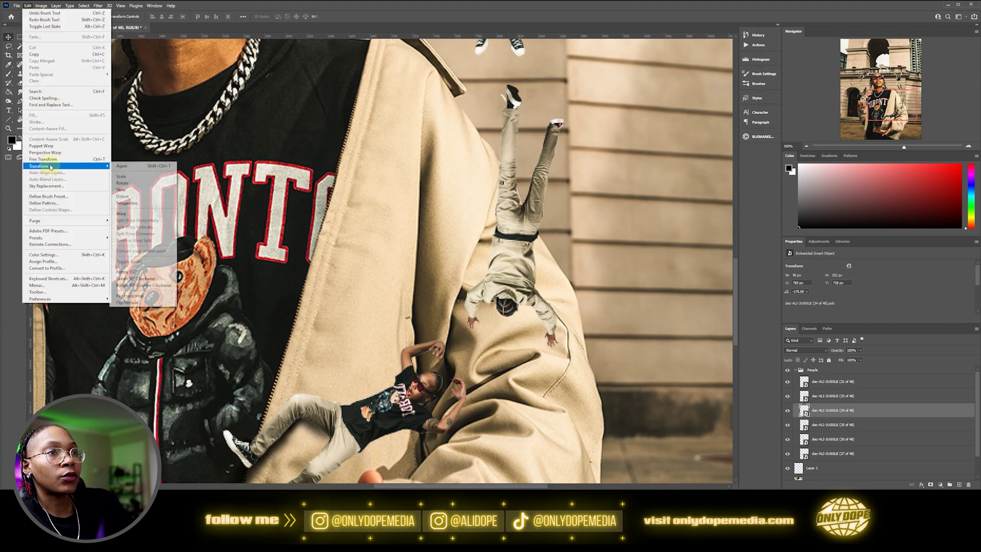
click(130, 296)
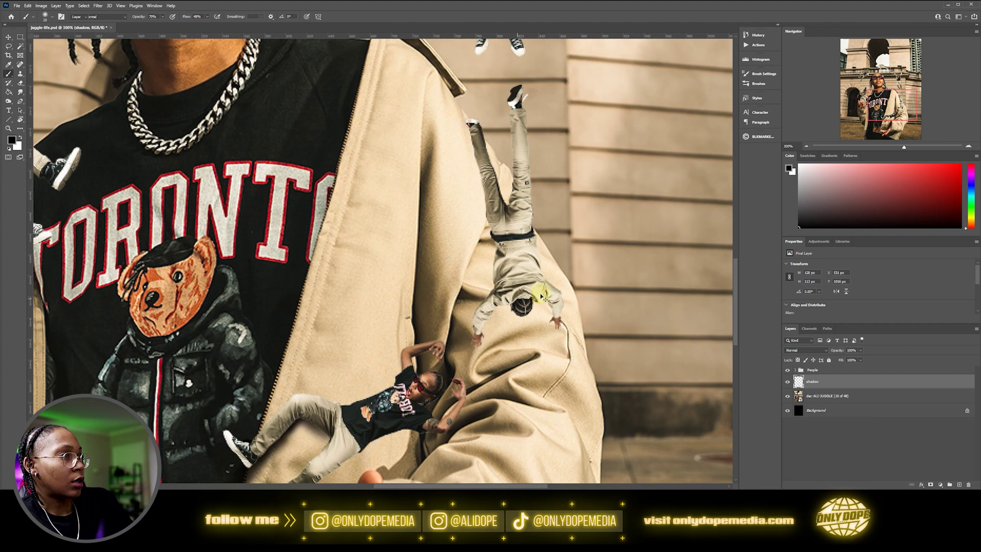
Duplicate the upside-down cutout's layer and move the copy directly beneath the original.
key(v)
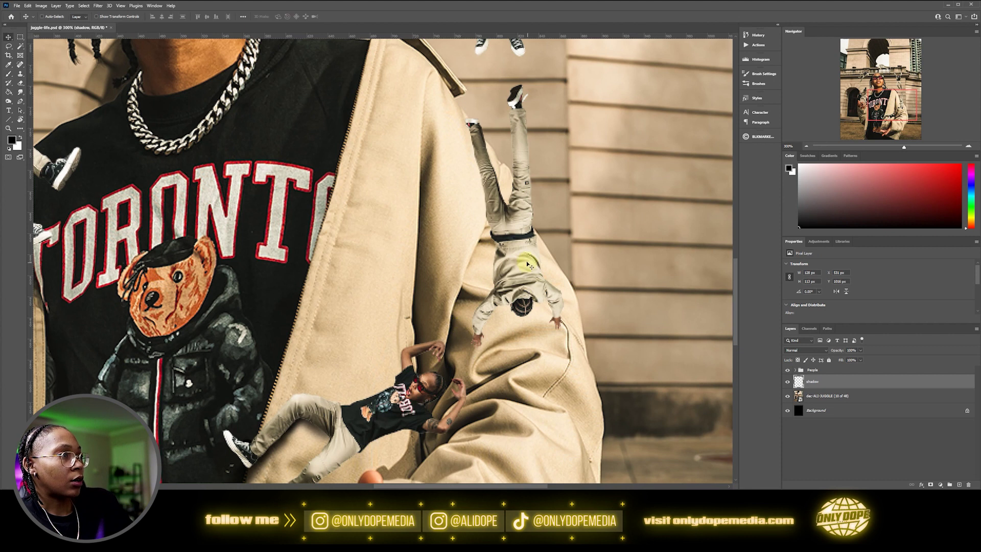
ctrl+click(527, 264)
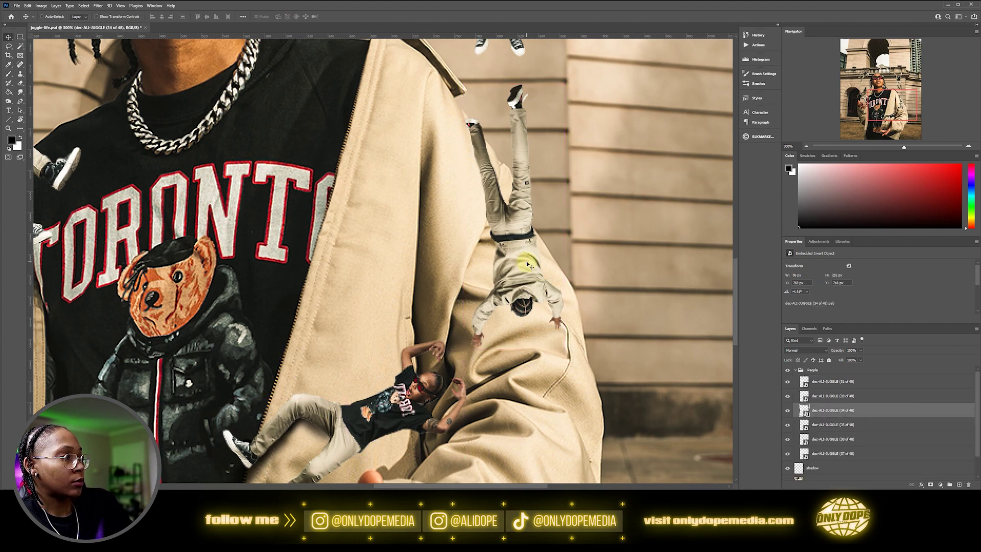
key(ctrl+j)
mouse_move(872, 416)
mouse_down()
mouse_move(872, 429)
mouse_move(881, 427)
mouse_up()
Add a black Color Overlay layer style to the copy of the upside-down cutout.
double_click(878, 425)
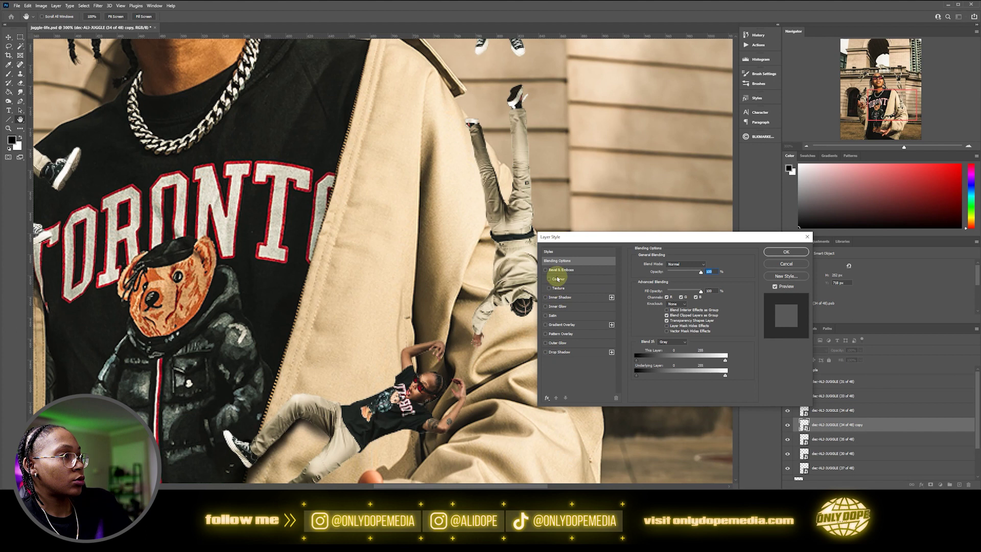
click(546, 397)
click(561, 446)
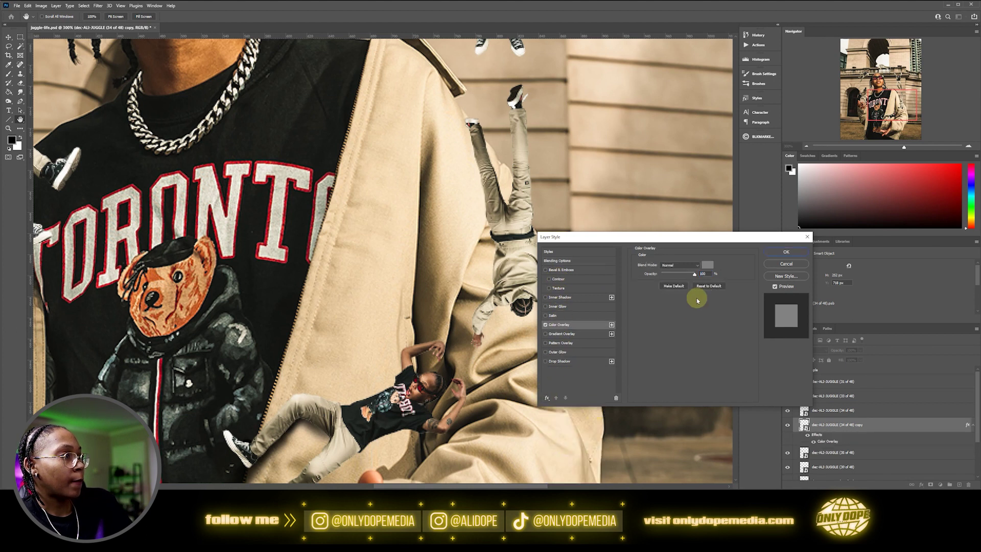
click(708, 264)
drag(453, 291, 300, 408)
key(Return)
key(Return)
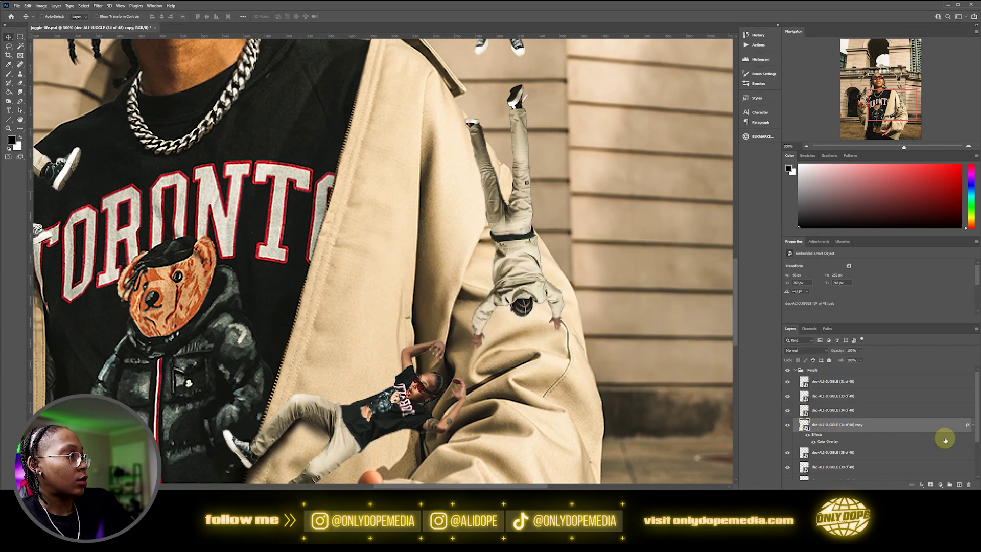
Hide the original upside-down cutout and apply a Gaussian Blur with a radius of about 5.4 pixels to the black copy.
click(972, 424)
click(787, 411)
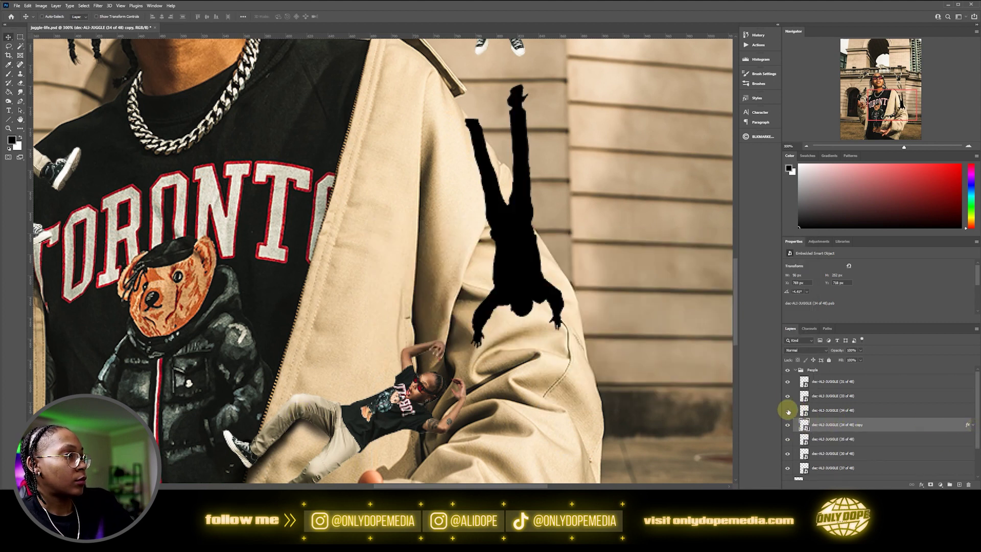
click(94, 6)
mouse_move(135, 95)
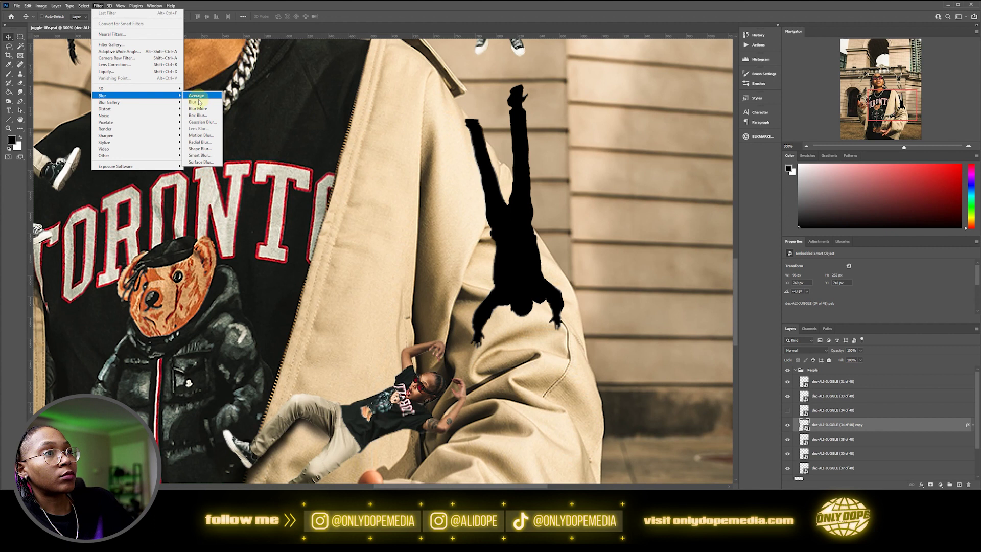
click(201, 121)
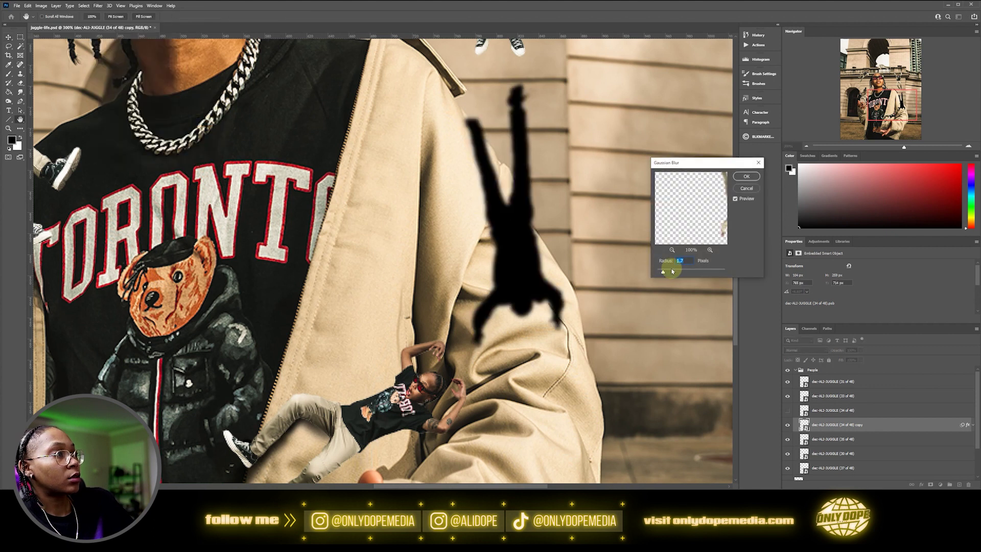
drag(670, 273, 676, 273)
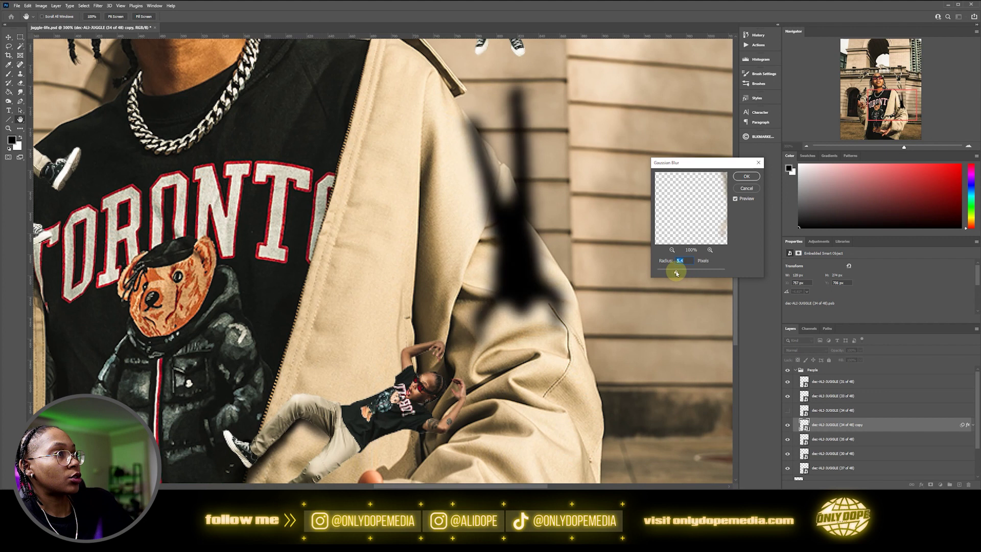
click(744, 176)
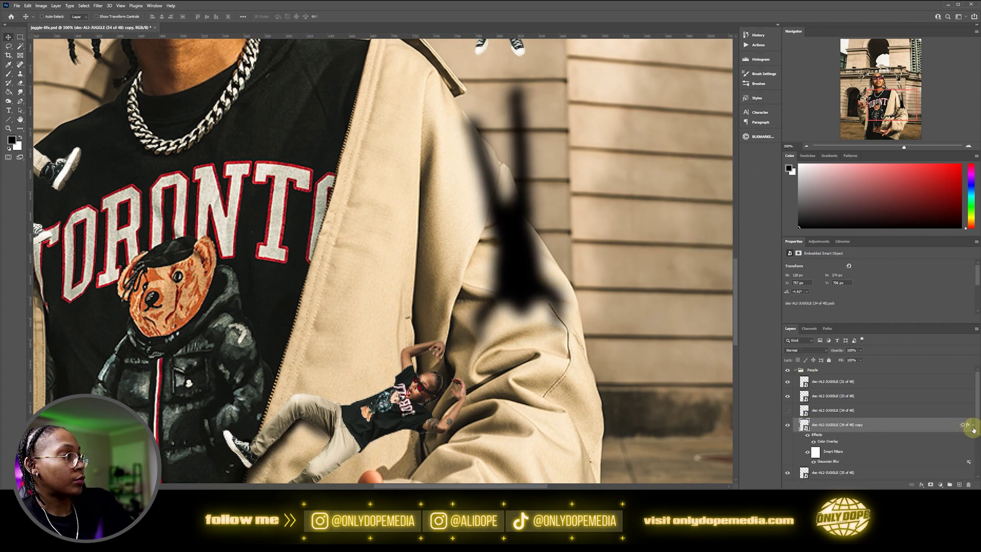
Show the original upside-down cutout again, offset its blurred shadow onto the jacket front and lower the shadow's opacity.
click(787, 410)
drag(501, 285, 421, 288)
drag(838, 350, 811, 350)
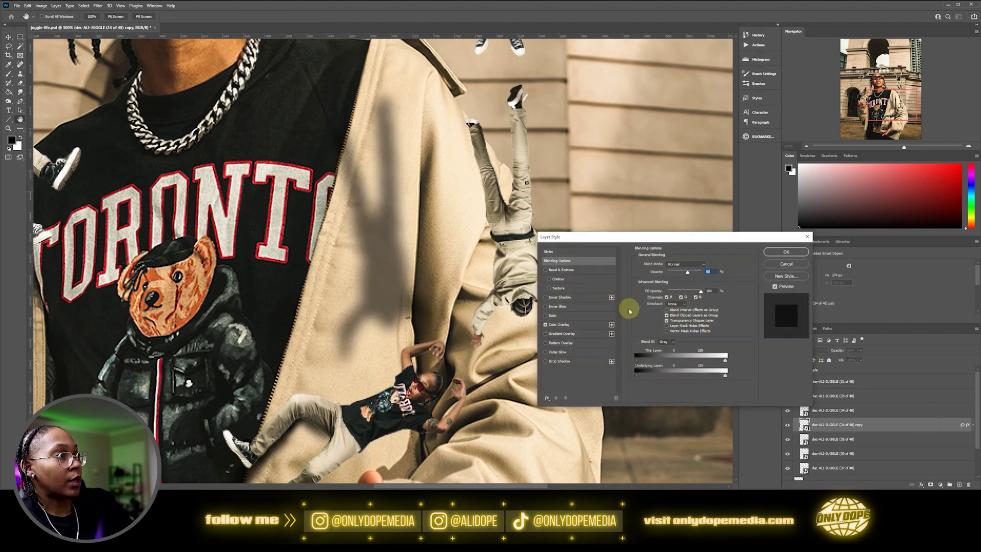
Change the shadow's Color Overlay to the brown #886d47 sampled from the jacket's shaded fabric.
click(574, 324)
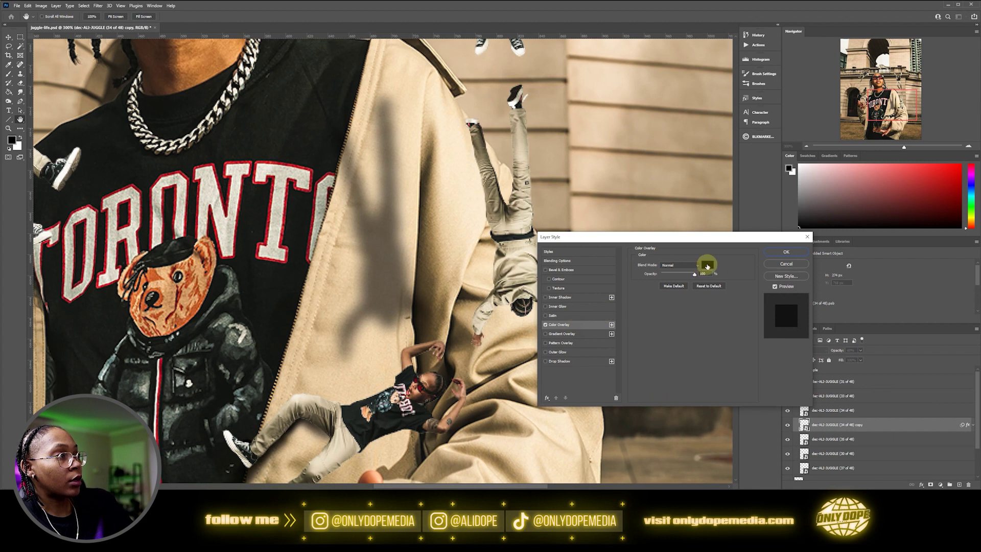
click(706, 265)
click(408, 461)
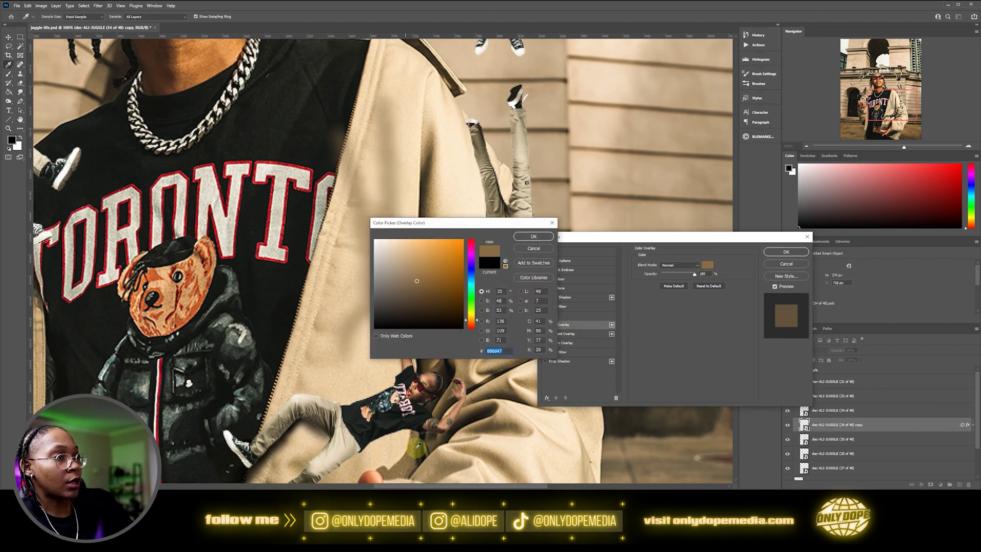
click(550, 237)
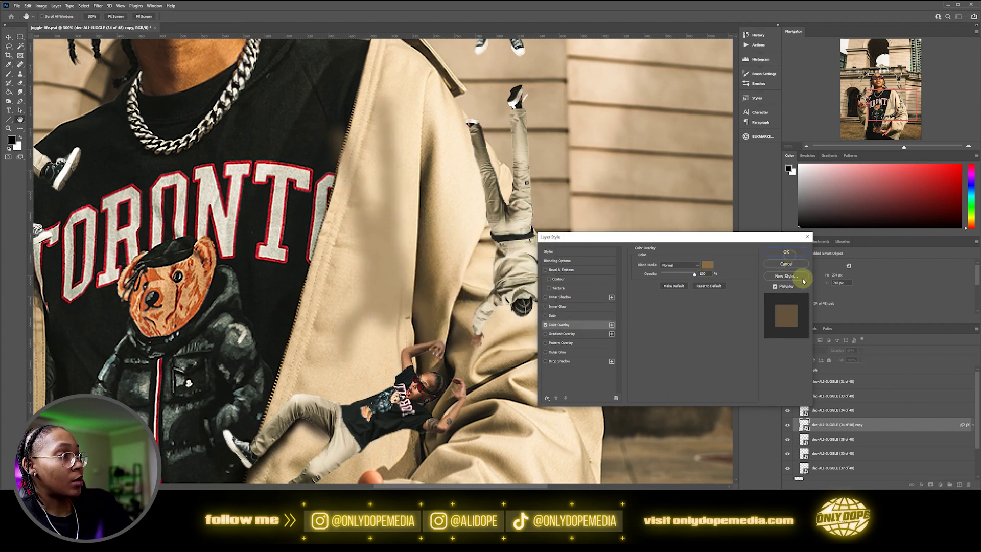
click(786, 252)
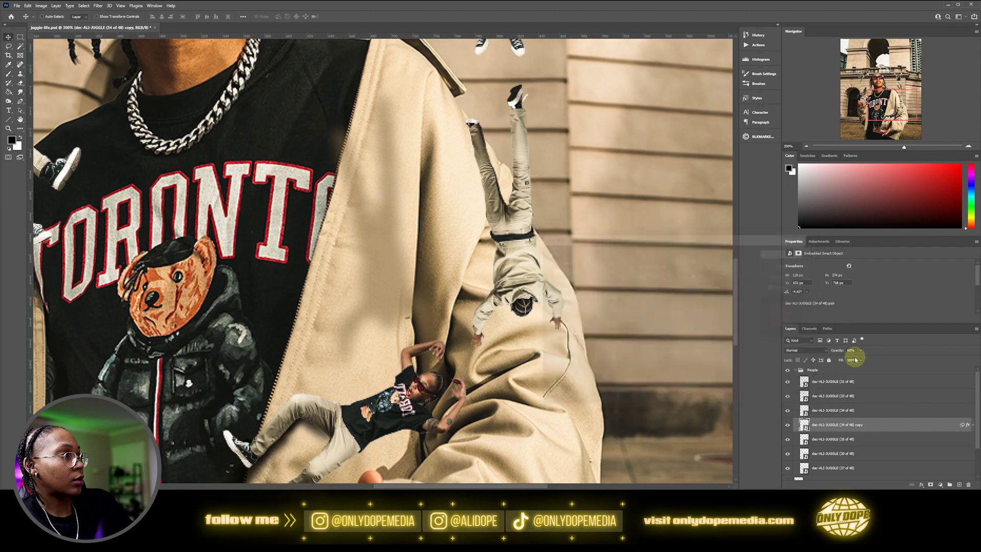
Set the opacity of the upside-down cutout's shadow layer to 75%.
click(851, 350)
text(75)
key(Return)
key(ctrl+1)
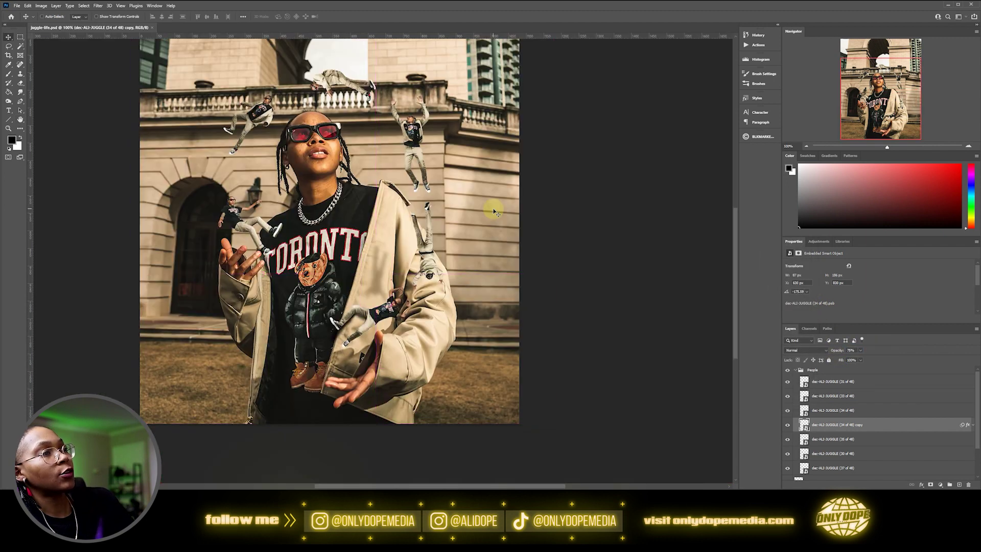
drag(462, 198, 462, 252)
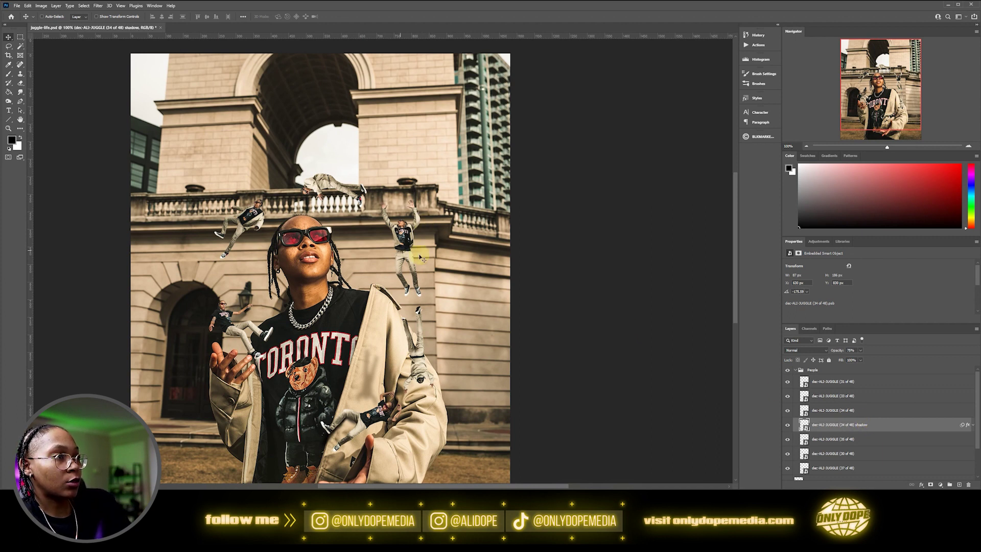
Duplicate the layer of the arms-raised jumping cutout.
click(403, 224)
scroll(403, 225, up, 1)
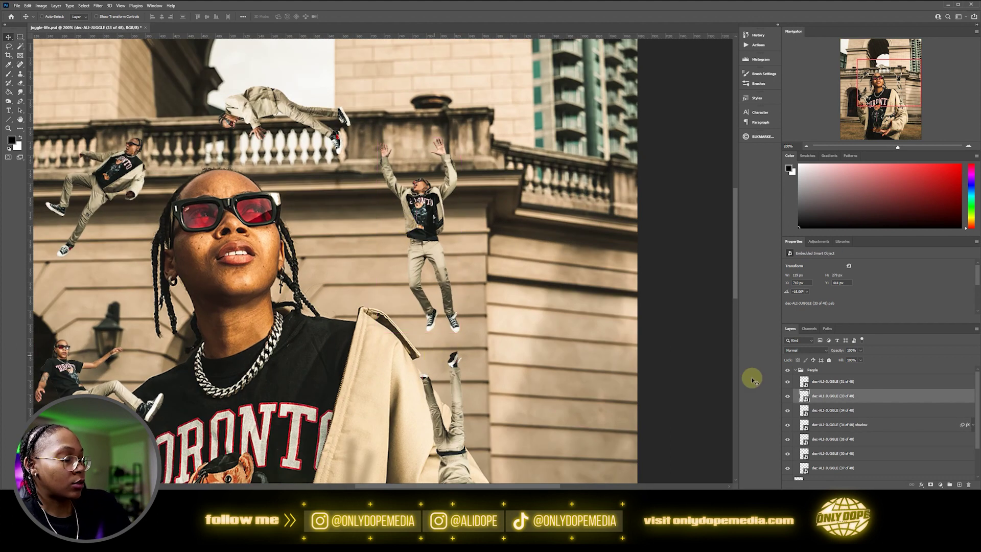
key(ctrl+j)
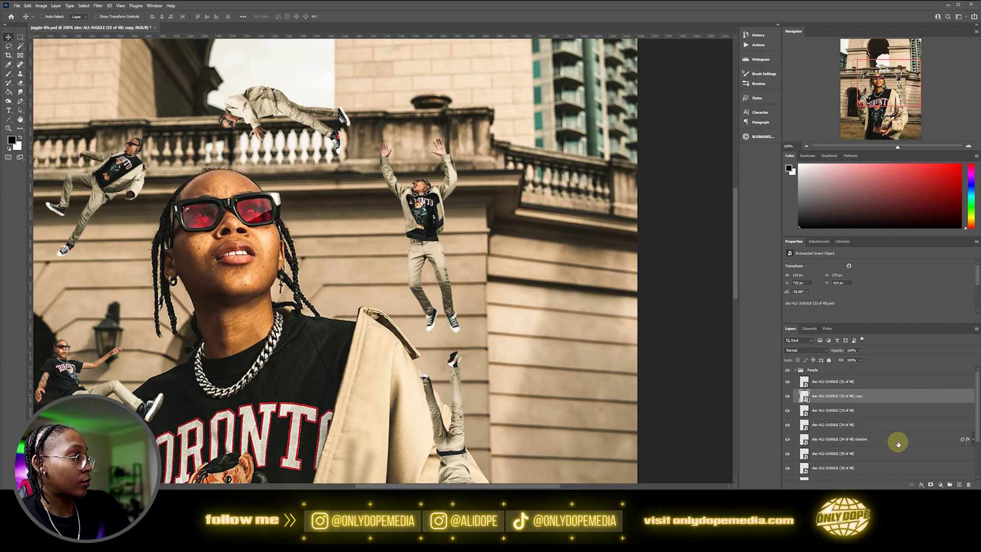
Copy the layer style from the upside-down cutout's shadow layer and paste it onto the arms-raised cutout's copy.
click(897, 442)
right_click(898, 442)
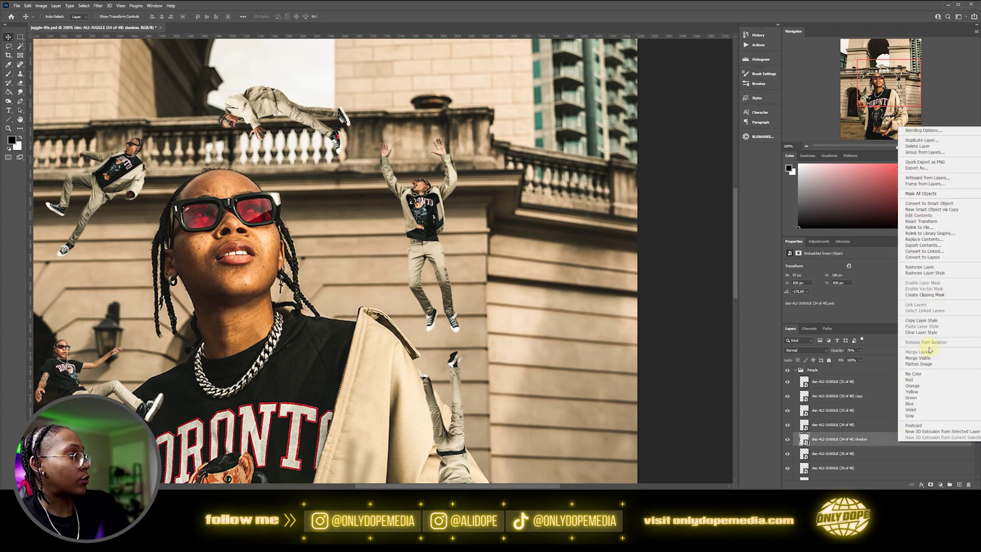
click(927, 321)
right_click(898, 394)
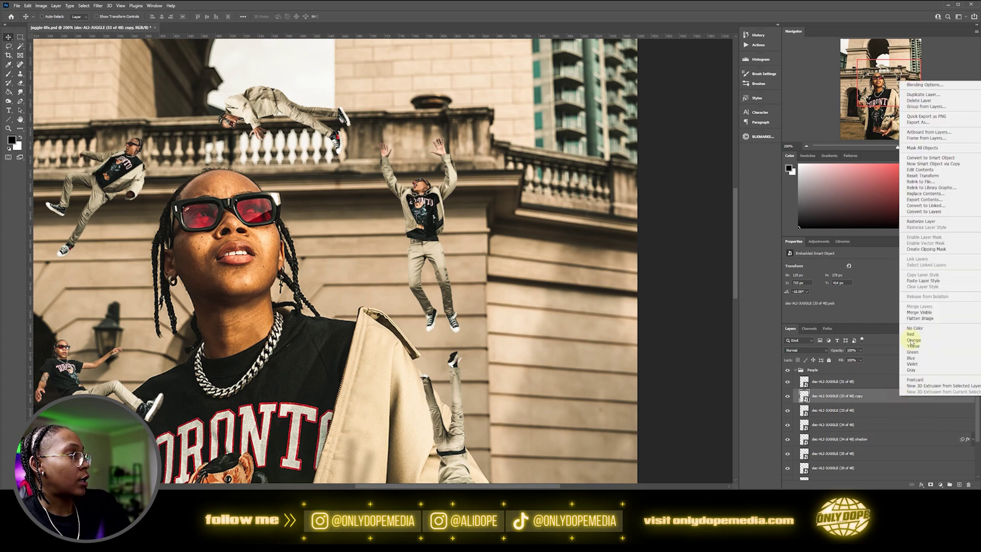
click(924, 280)
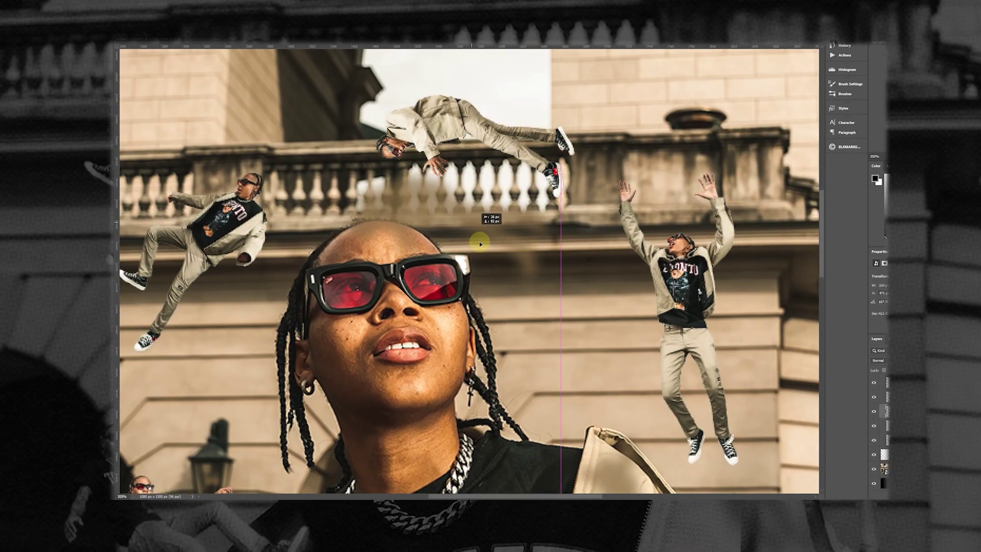
Position the new cutout shadow over the subject's face and mask away the parts that spill beyond it.
drag(522, 339, 483, 341)
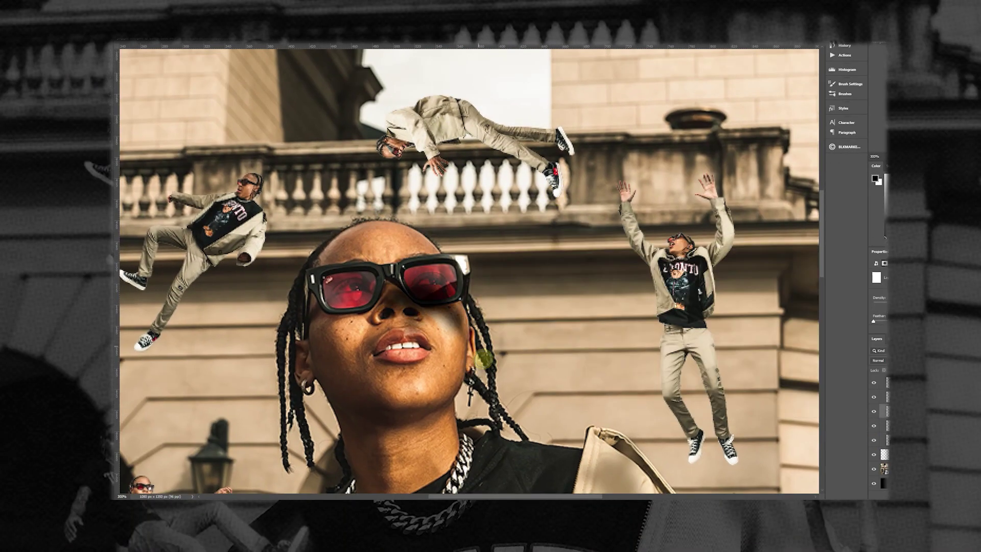
key(ctrl+1)
drag(478, 278, 477, 307)
drag(438, 249, 452, 265)
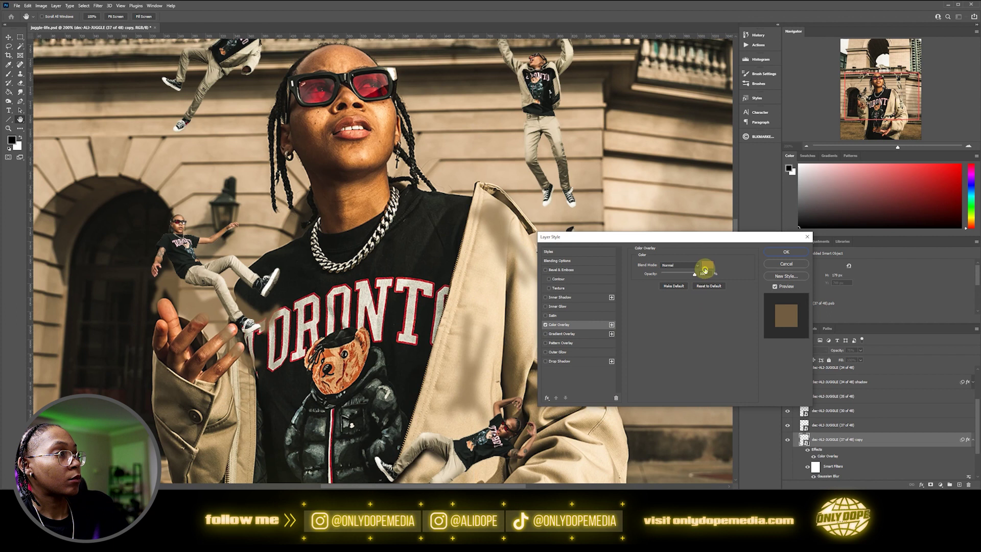
Set the Color Overlay of the falling cutout's shadow to black #000000 and move the shadow down over the raised hand and shirt.
click(707, 264)
drag(436, 320, 481, 352)
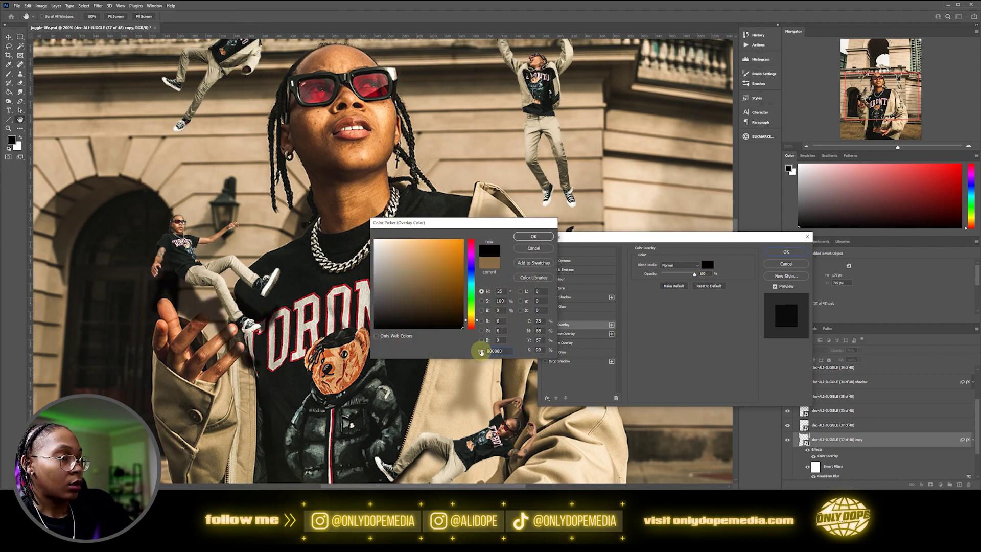
key(Return)
key(Return)
drag(199, 262, 199, 321)
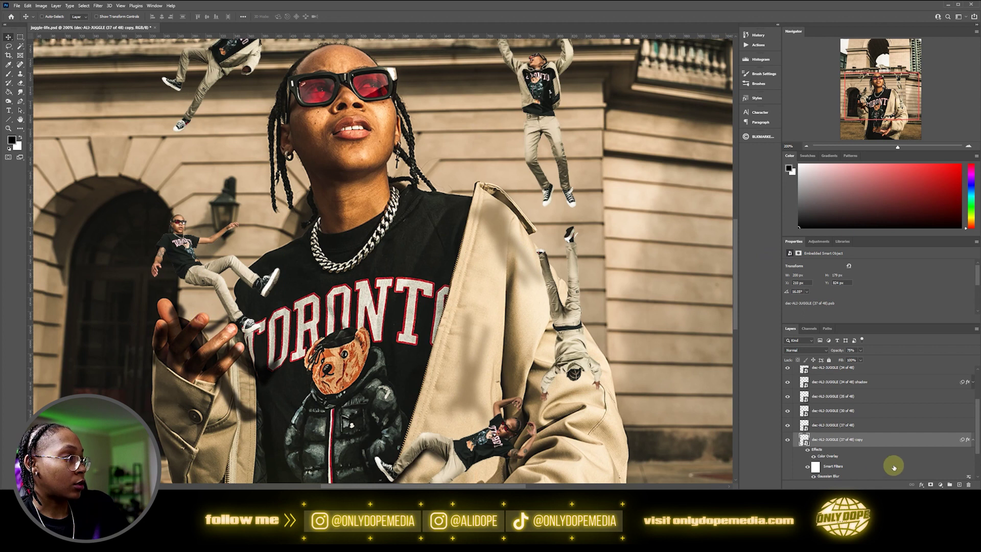
Add a layer mask to the falling cutout's shadow layer and switch to the Brush for painting on it.
click(930, 484)
key(ctrl+plus)
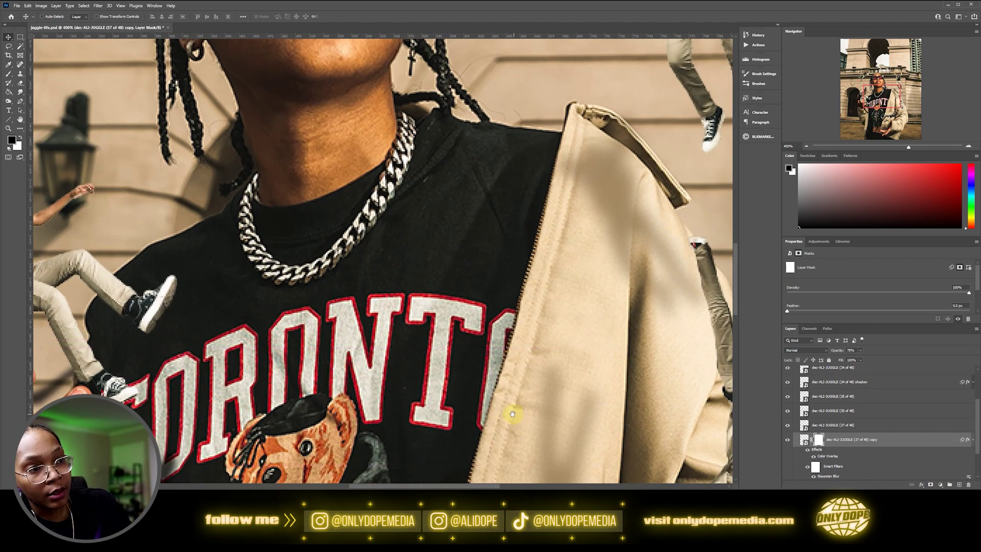
drag(190, 390, 337, 221)
key(b)
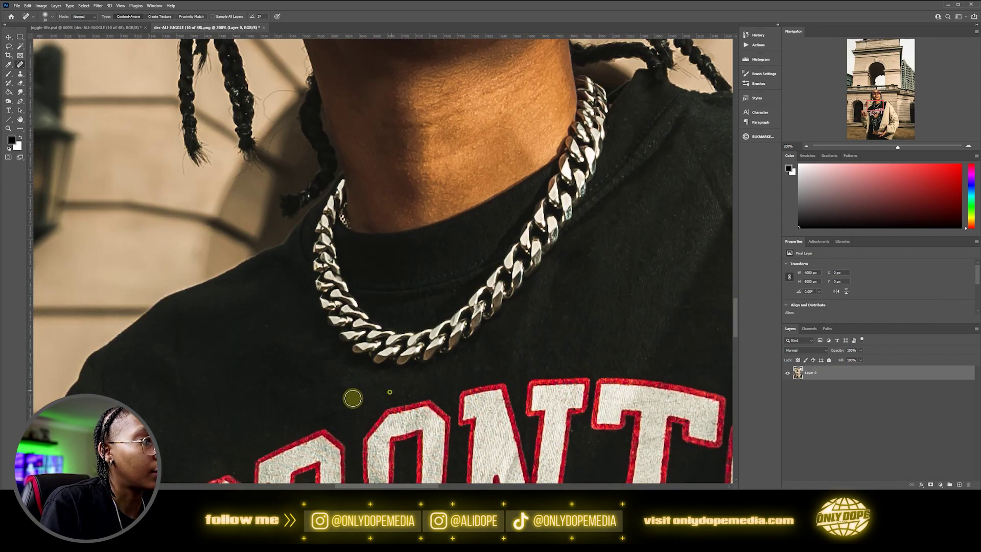
Clean lint and specks off the black shirt and its print in the main portrait with the Spot Healing Brush.
drag(308, 297, 205, 61)
drag(426, 199, 393, 248)
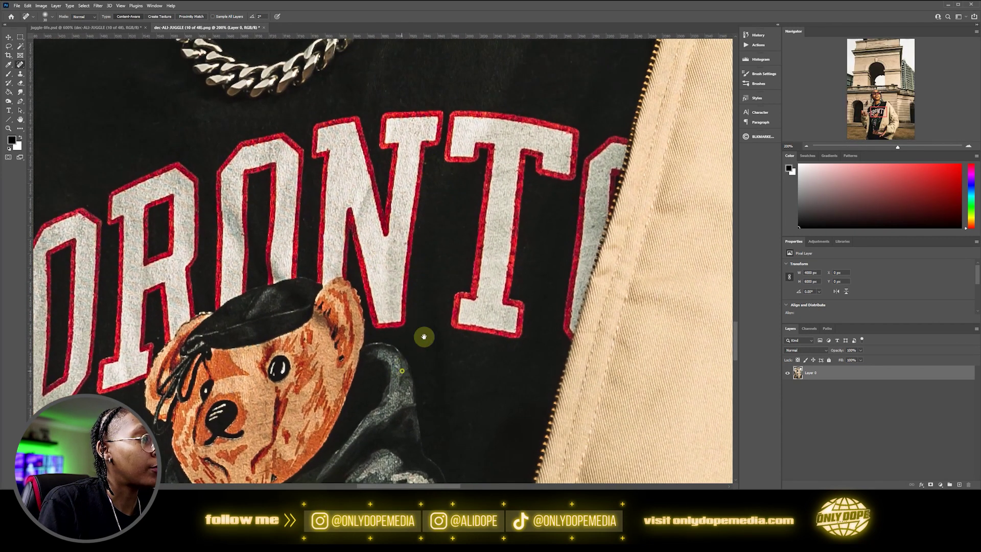
drag(423, 339, 459, 267)
drag(440, 305, 438, 354)
drag(419, 205, 418, 291)
scroll(418, 291, up, 4)
scroll(418, 291, left, 3)
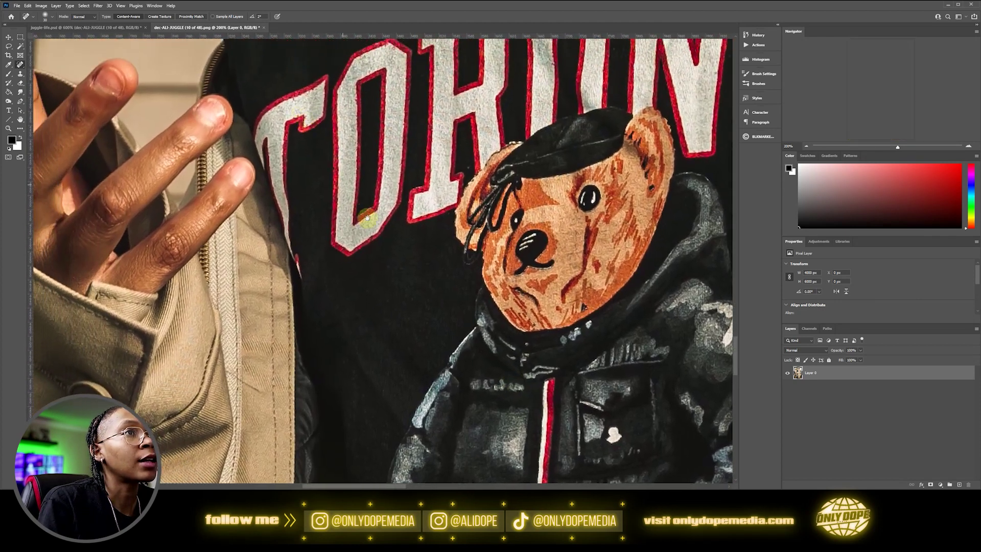
scroll(447, 256, left, 2)
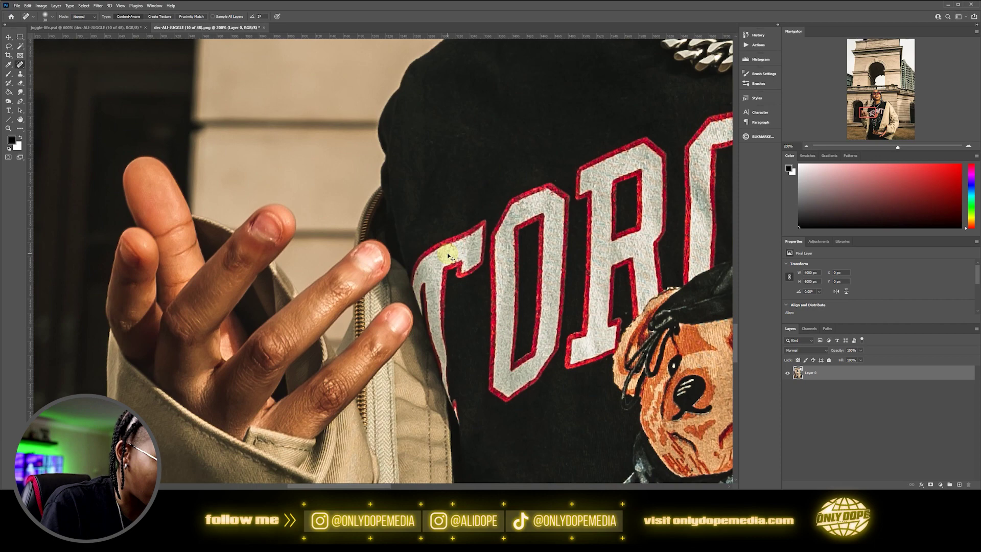
scroll(448, 255, up, 1)
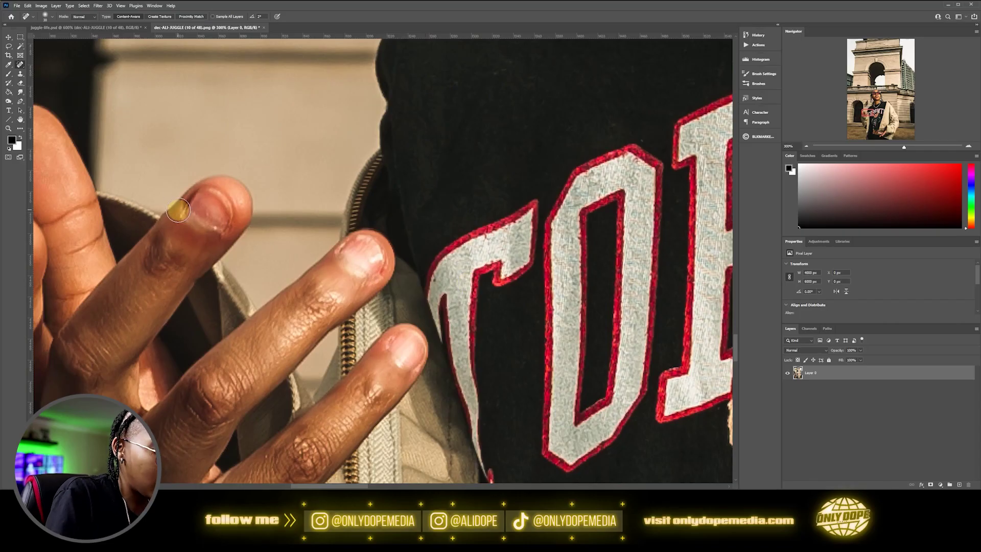
Retouch the blemishes around the index fingernail of the raised hand with the Spot Healing Brush.
scroll(176, 208, up, 1)
drag(171, 185, 217, 208)
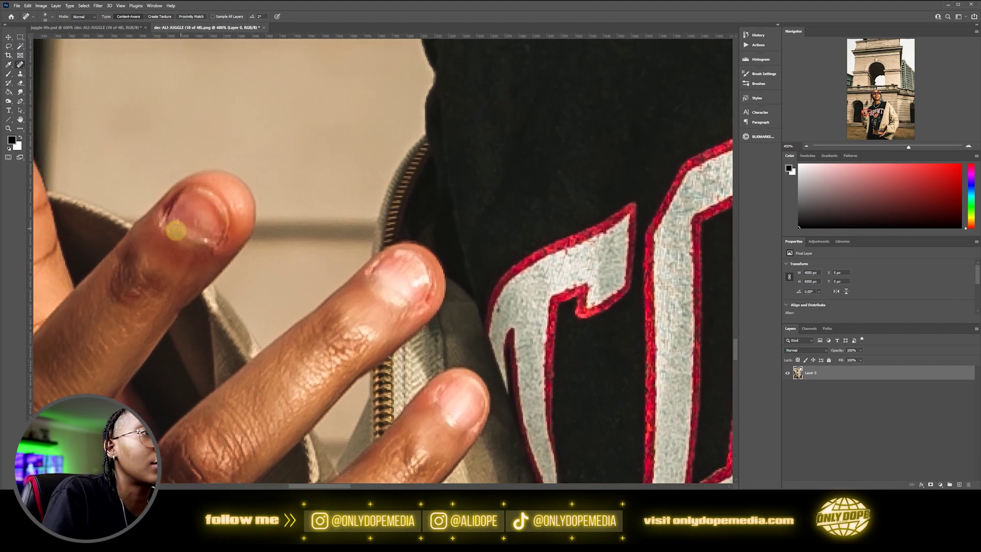
mouse_move(175, 231)
mouse_down()
mouse_move(203, 239)
mouse_move(176, 233)
mouse_move(211, 245)
mouse_move(175, 234)
mouse_move(168, 225)
mouse_move(201, 237)
mouse_move(173, 218)
mouse_move(176, 198)
mouse_move(168, 227)
mouse_up()
mouse_move(199, 184)
mouse_down()
mouse_move(185, 190)
mouse_move(169, 223)
mouse_up()
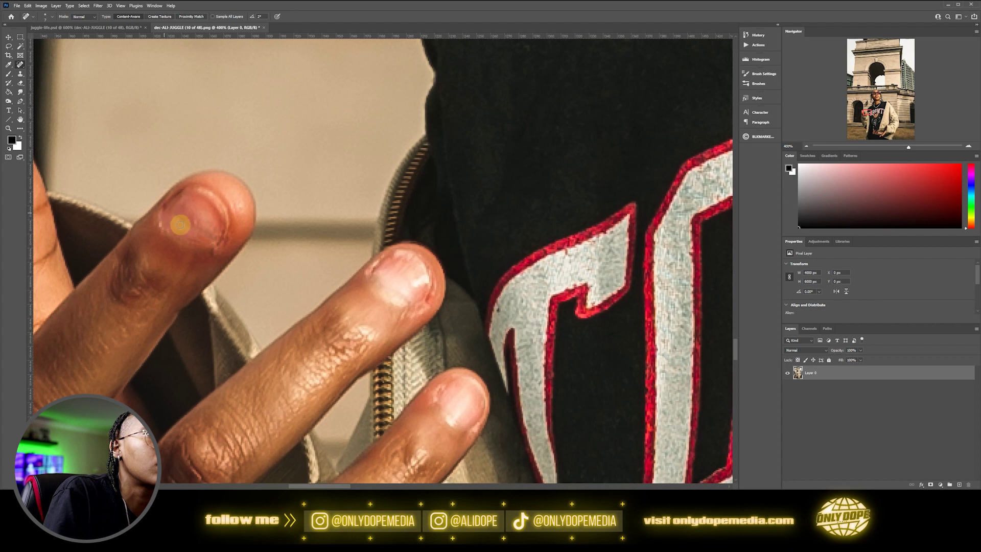
drag(220, 226, 216, 240)
mouse_move(196, 193)
mouse_down()
mouse_move(194, 204)
mouse_move(184, 193)
mouse_move(203, 240)
mouse_up()
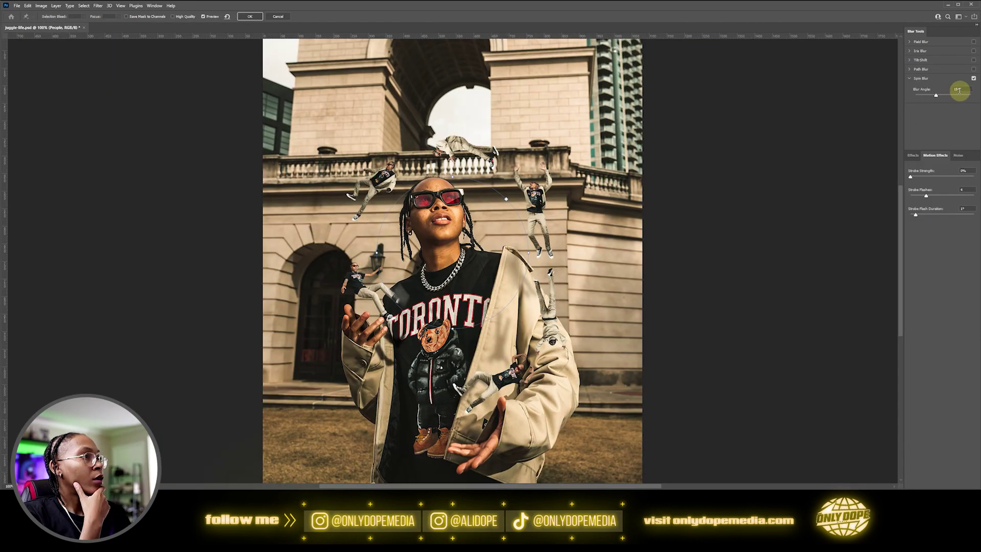
Apply a Spin Blur to the copied People layer, adjusting the blur angle and centring the spin on the arc of cutouts.
mouse_move(937, 97)
mouse_down()
mouse_move(956, 96)
mouse_move(882, 94)
mouse_move(939, 97)
mouse_up()
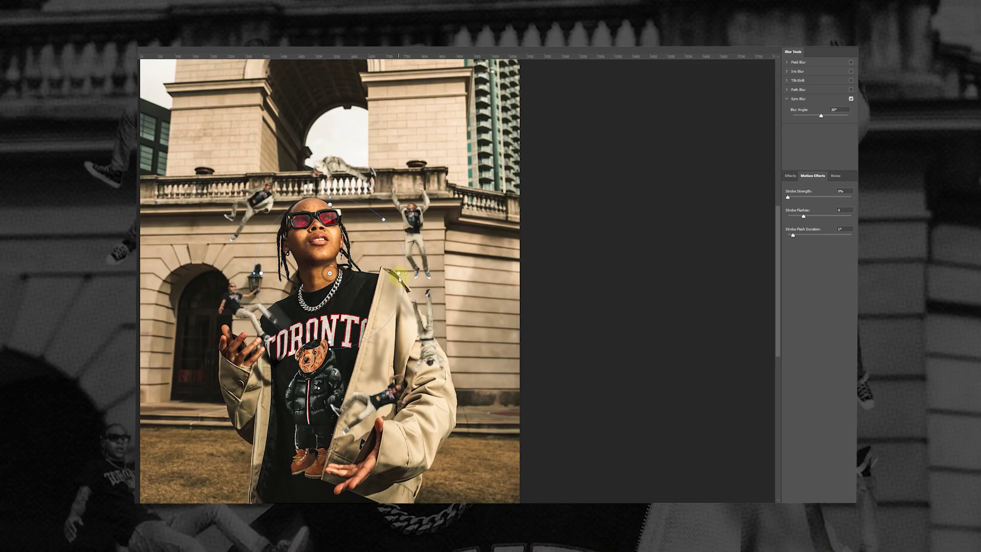
drag(225, 281, 331, 165)
drag(330, 381, 335, 380)
drag(336, 276, 329, 219)
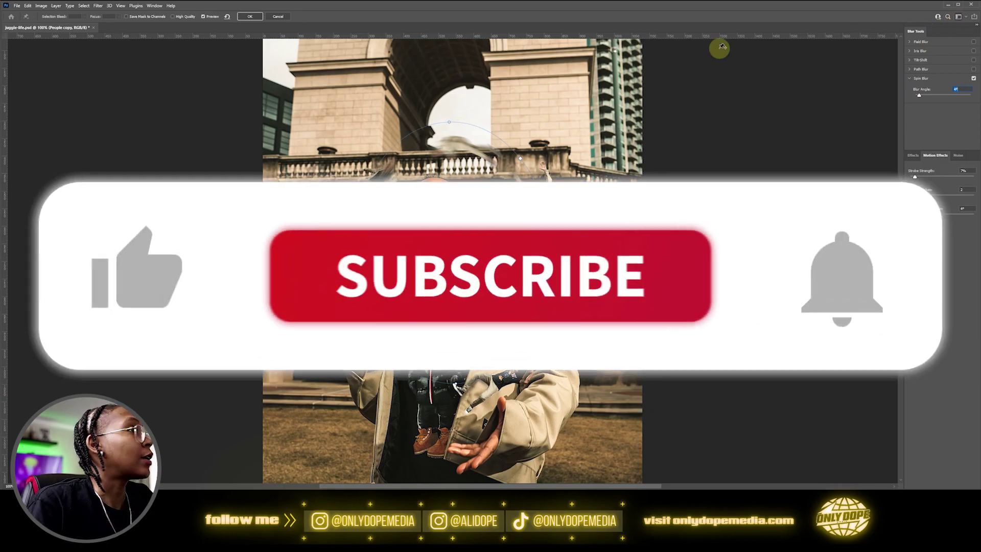
click(249, 16)
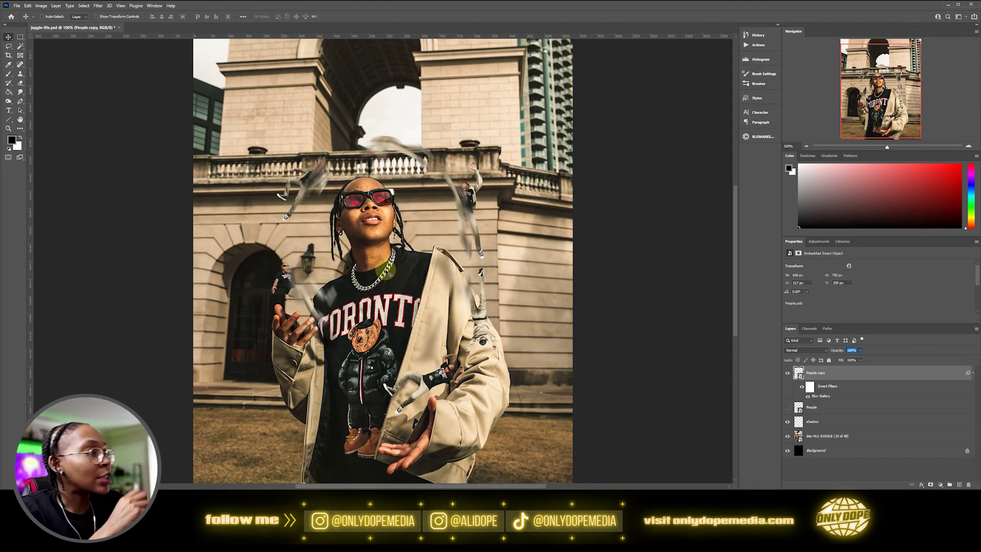
Show the sharp People layer and stack its blurred copy, named People blur, directly above it.
click(972, 376)
click(787, 387)
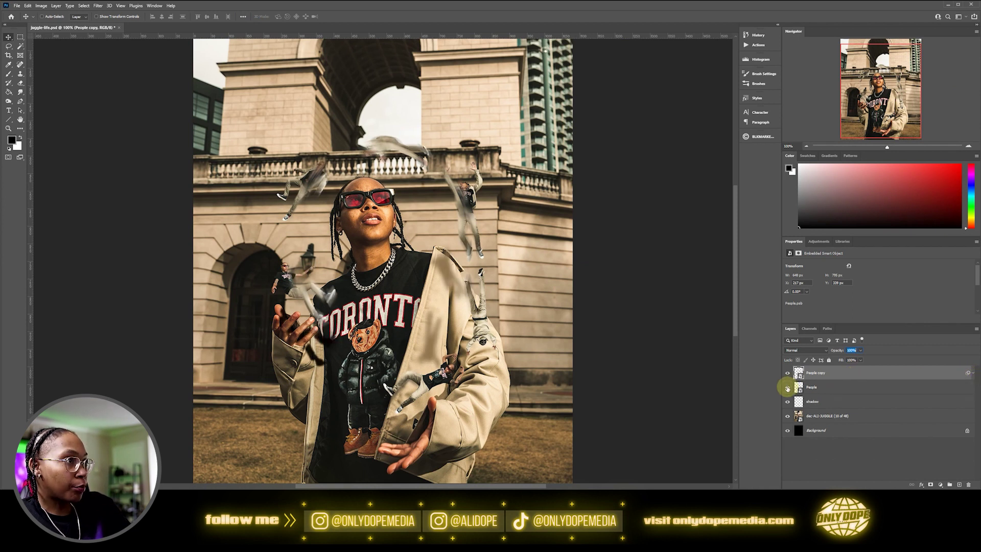
drag(828, 377, 825, 389)
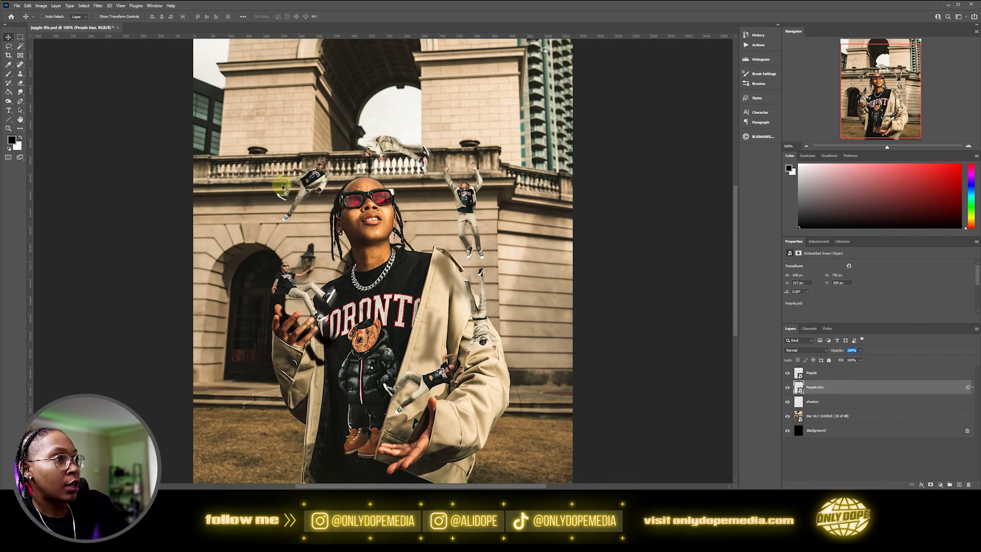
drag(846, 388, 844, 372)
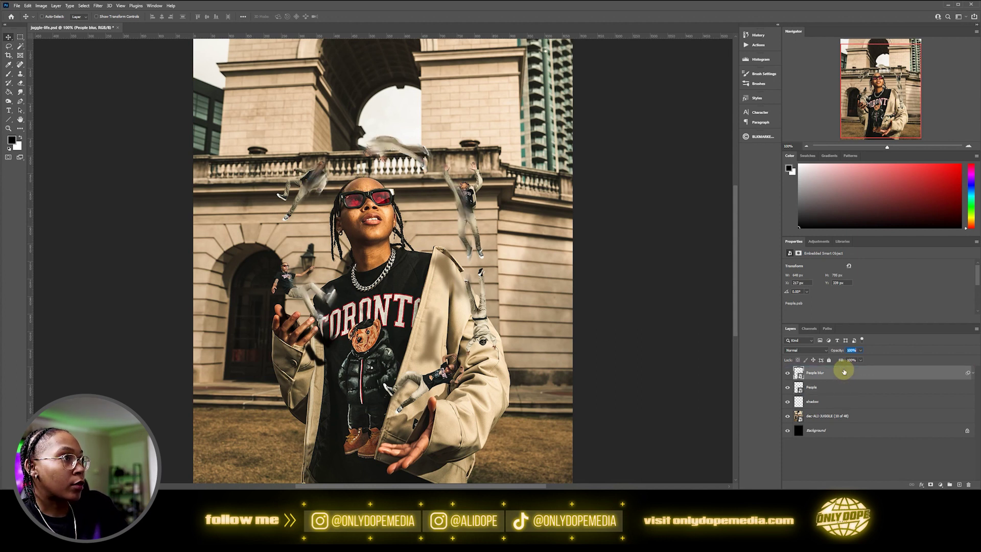
Add a layer mask to People blur and paint black at 50% brush opacity over the upper-left cutout's face and shirt to reveal the sharp version.
click(931, 484)
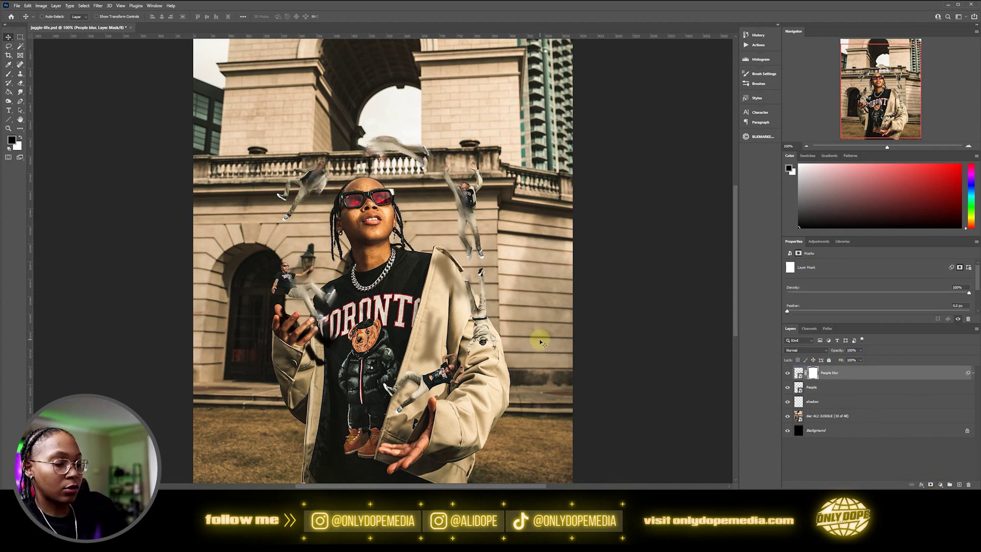
key(ctrl+plus)
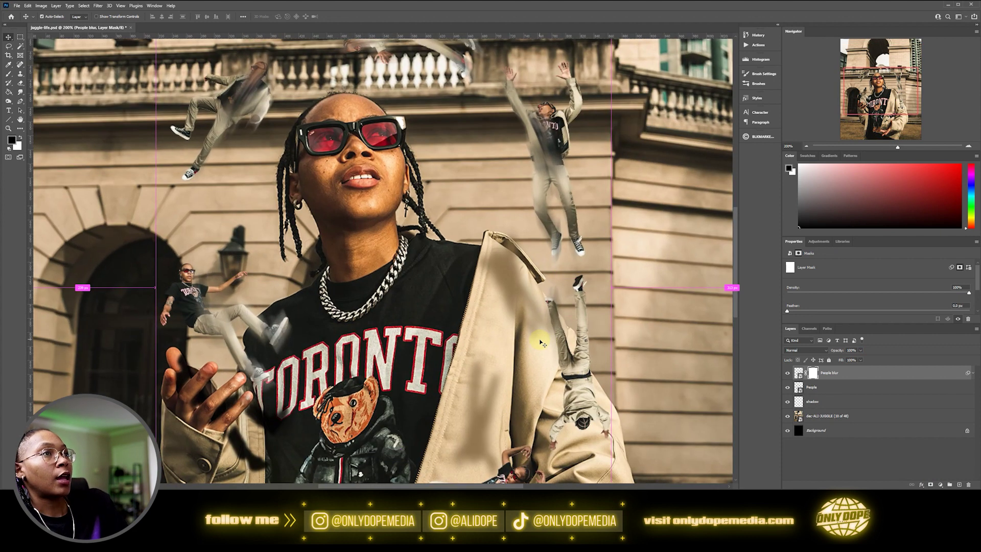
key(b)
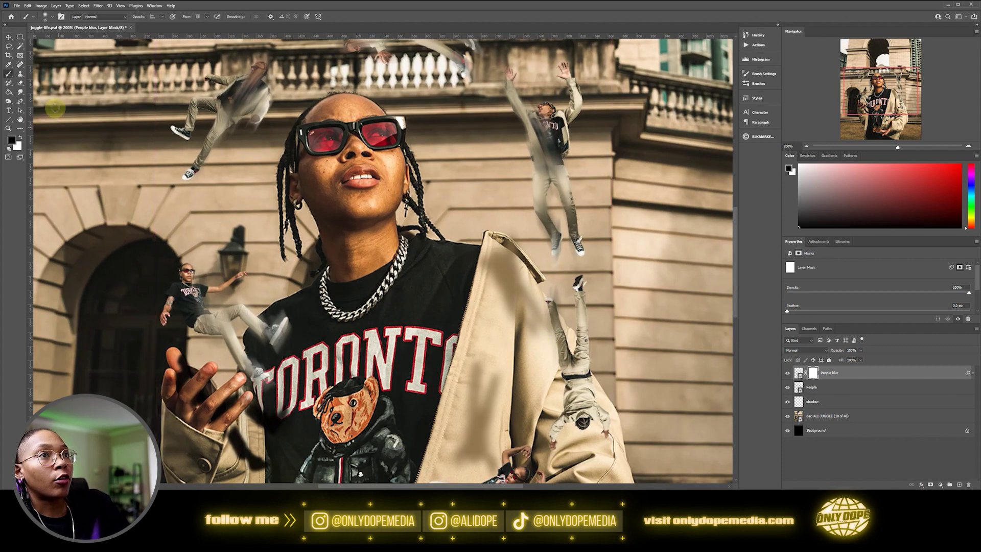
key(ctrl+plus)
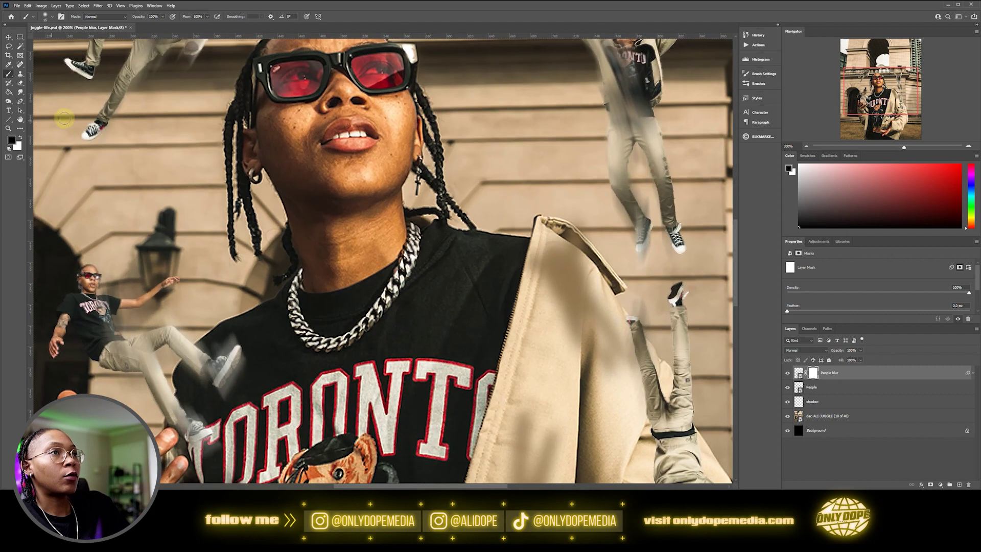
drag(149, 97, 164, 247)
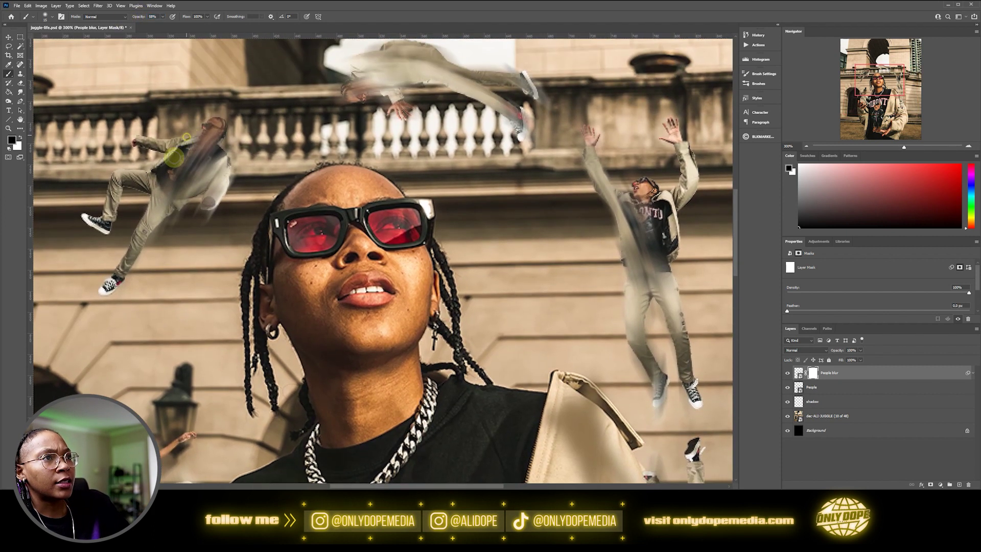
mouse_move(208, 124)
mouse_down()
mouse_move(185, 144)
mouse_move(200, 122)
mouse_move(170, 141)
mouse_move(159, 162)
mouse_move(191, 147)
mouse_move(162, 177)
mouse_move(199, 164)
mouse_move(168, 185)
mouse_move(205, 160)
mouse_move(200, 170)
mouse_move(193, 154)
mouse_move(214, 116)
mouse_up()
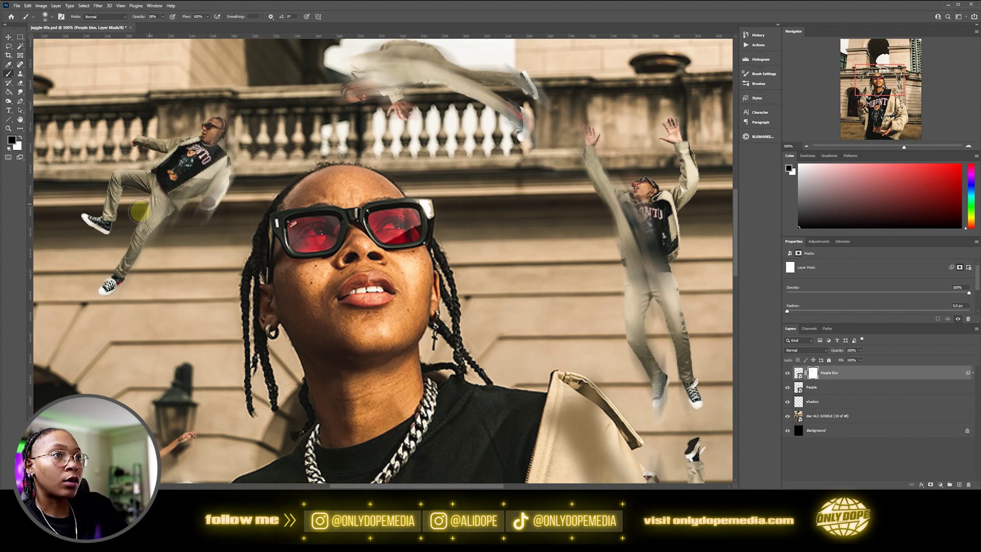
drag(348, 168, 281, 246)
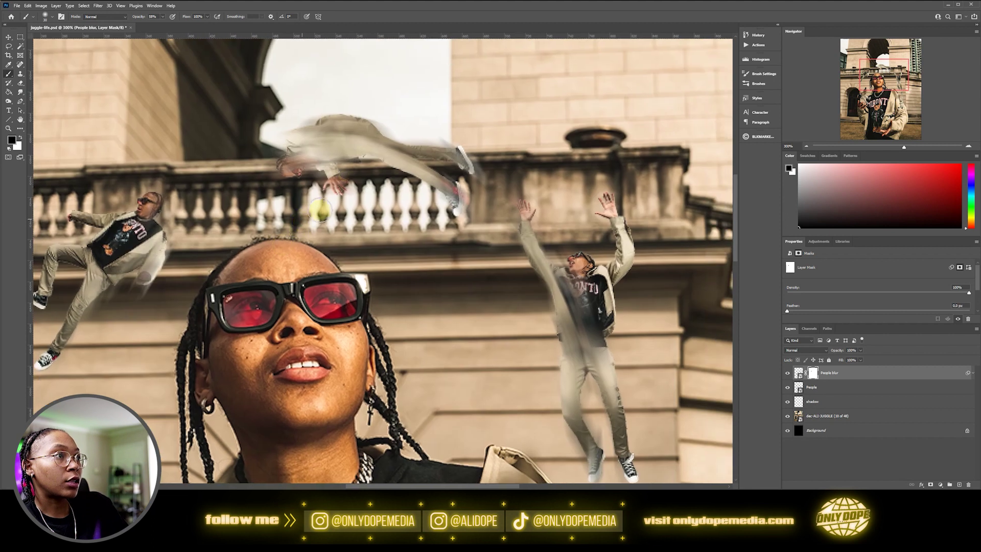